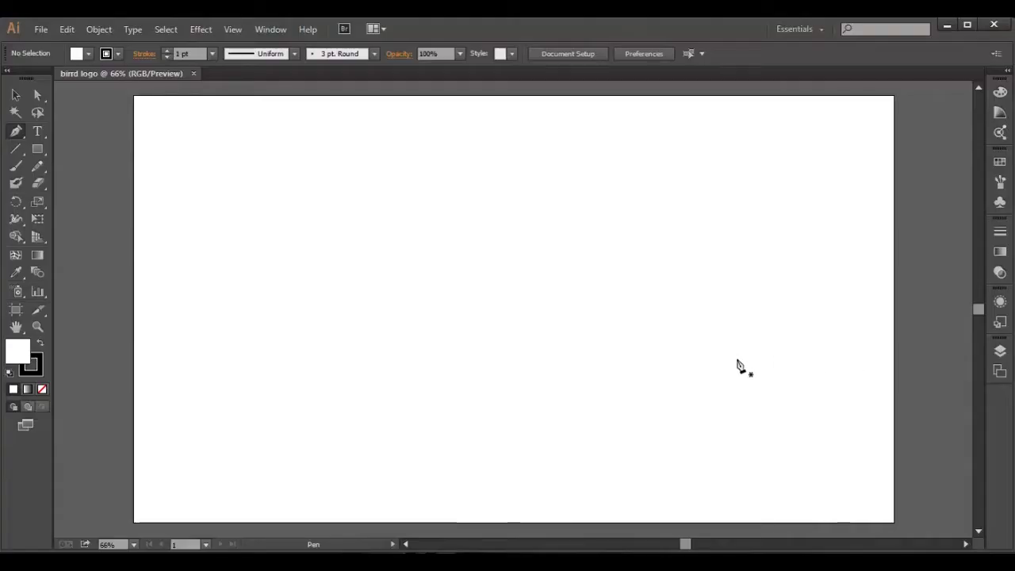
Step: Draw the beak tip and curve the outline over the back and crown of the head
drag(710, 364, 703, 361)
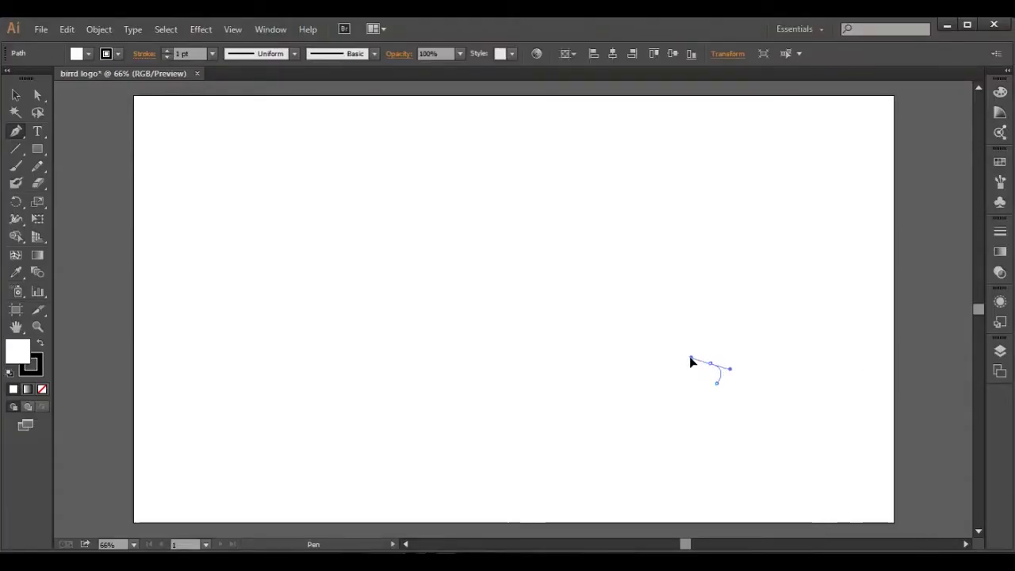
drag(691, 361, 718, 367)
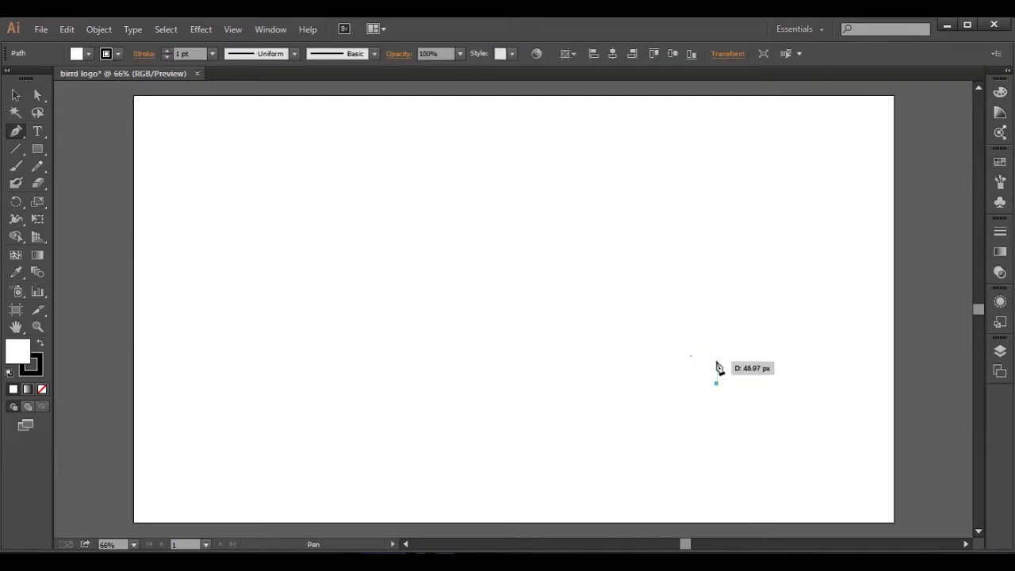
drag(707, 361, 680, 369)
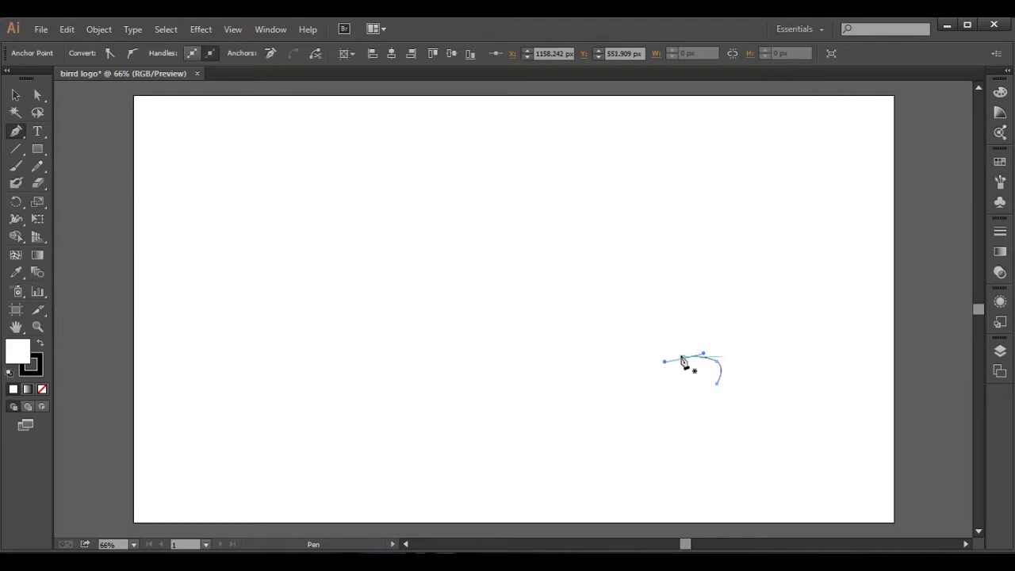
click(677, 357)
drag(657, 329, 632, 318)
mouse_move(576, 328)
mouse_down()
mouse_move(544, 342)
mouse_move(599, 340)
mouse_move(560, 357)
mouse_move(547, 377)
mouse_up()
Step: Add a sharp crest point and a long neck curve sweeping to the lower left
click(523, 405)
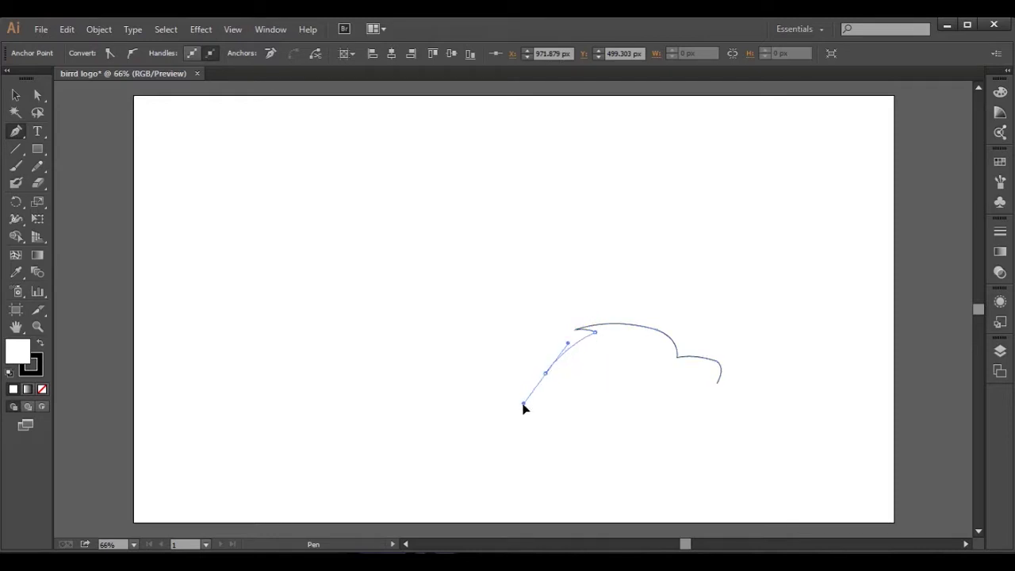
mouse_move(548, 374)
mouse_down()
mouse_move(351, 437)
mouse_move(262, 432)
mouse_move(301, 458)
mouse_up()
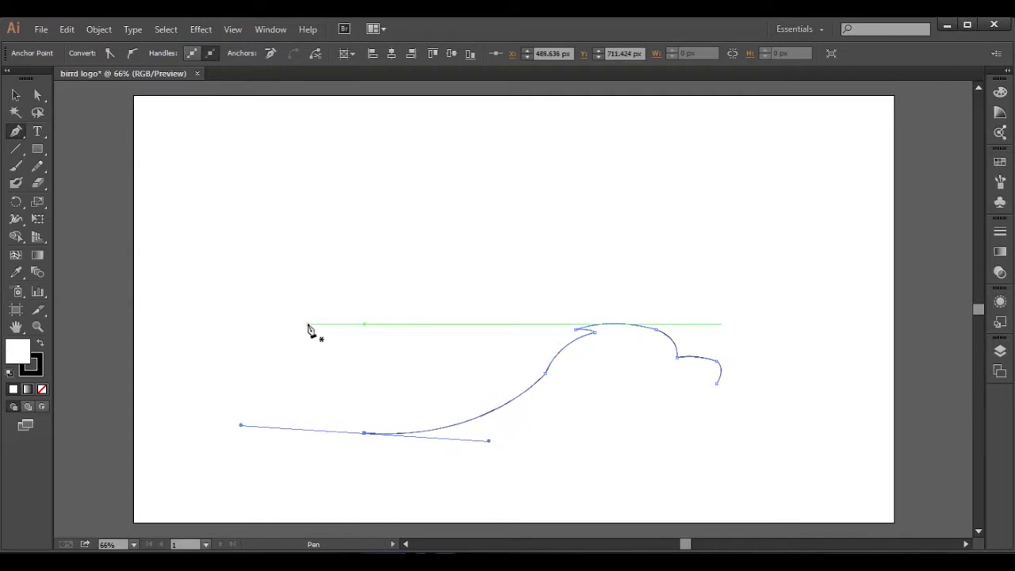
key(a)
drag(496, 450, 517, 450)
Step: Bring the path back toward the head, forming the sharp notch under the crest
click(385, 434)
mouse_move(553, 380)
mouse_down()
mouse_move(571, 306)
mouse_move(607, 290)
mouse_up()
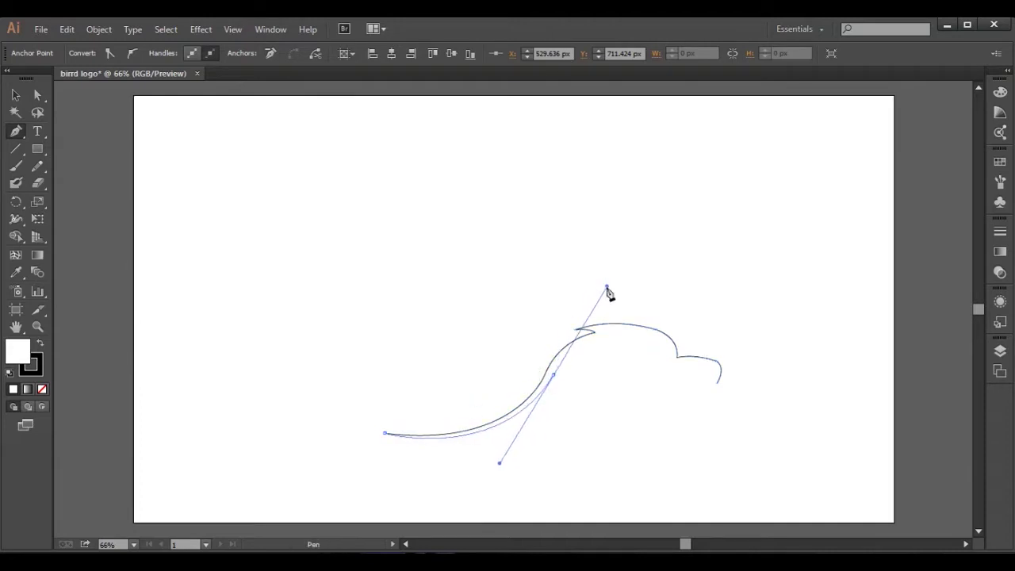
click(552, 375)
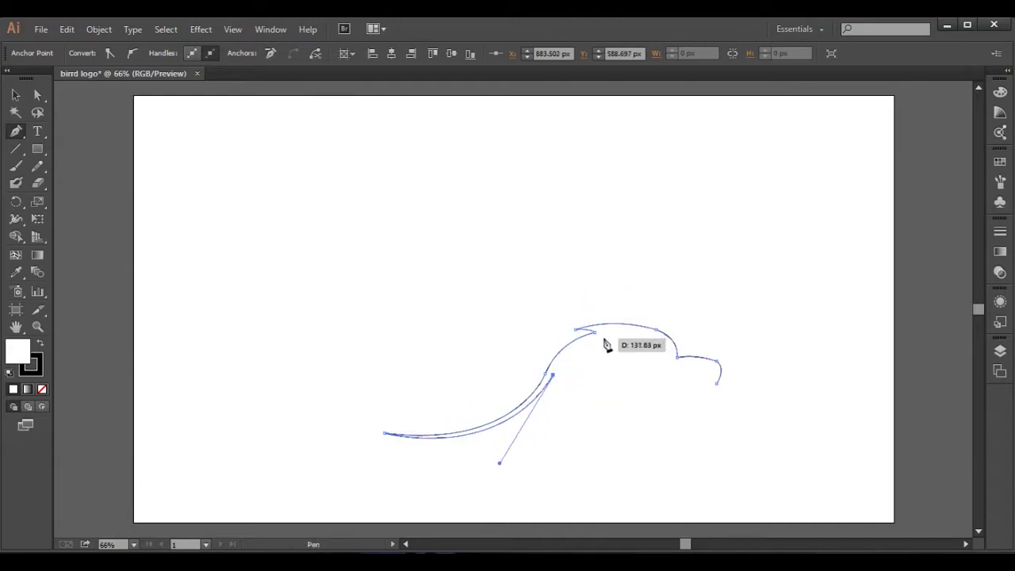
click(603, 338)
click(646, 326)
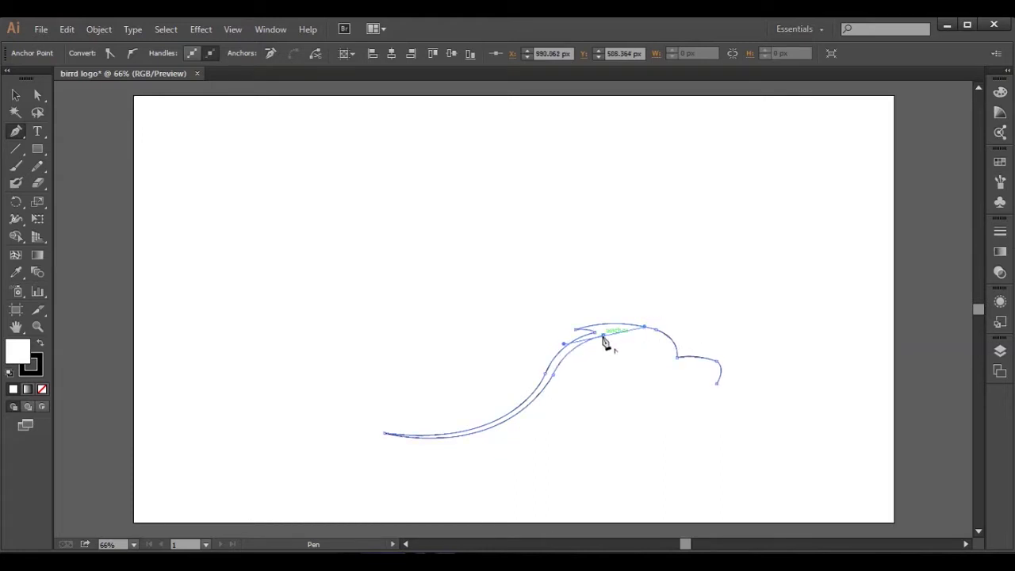
ctrl+click(619, 301)
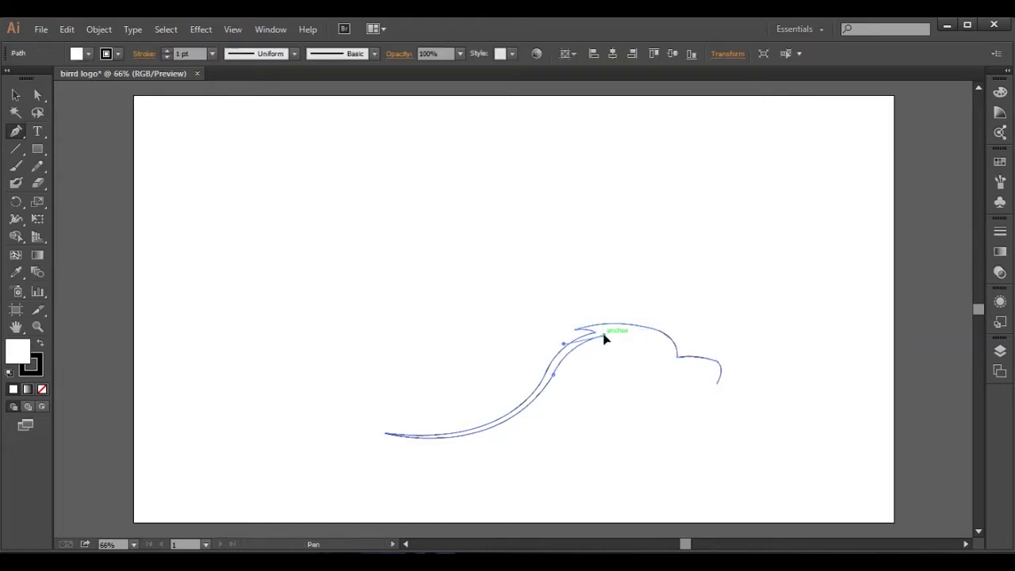
Step: Draw the inner line along the top of the head down the beak's underside
click(603, 339)
drag(599, 331, 666, 344)
click(679, 355)
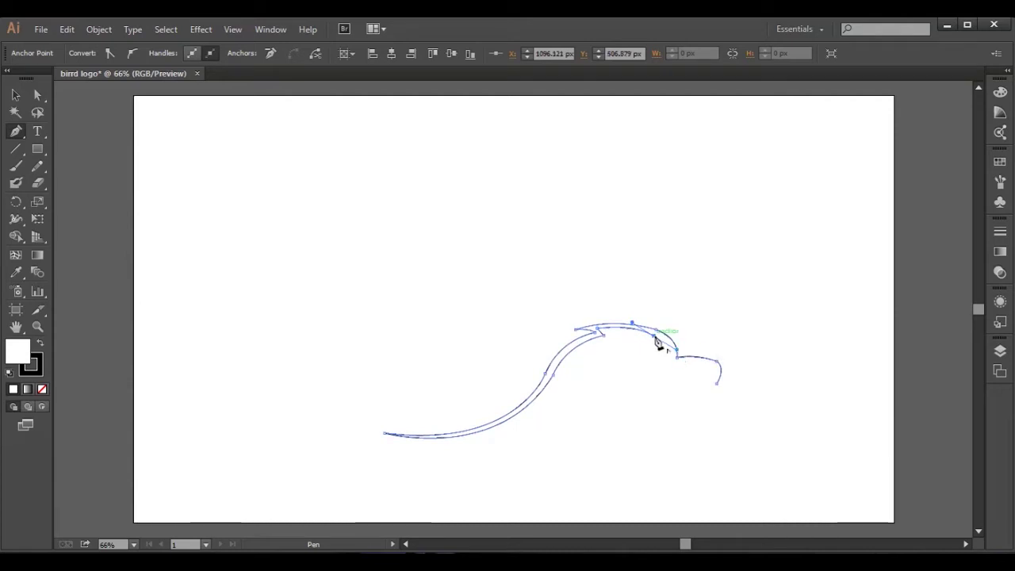
mouse_move(657, 343)
mouse_down()
mouse_move(673, 372)
mouse_move(669, 397)
mouse_move(714, 373)
mouse_move(682, 383)
mouse_up()
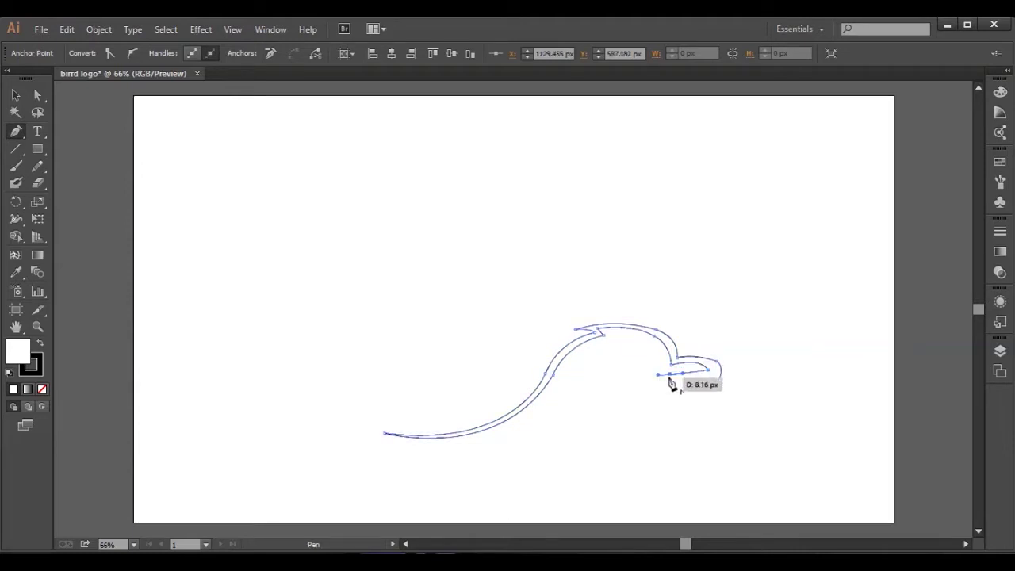
drag(689, 378, 690, 384)
click(39, 95)
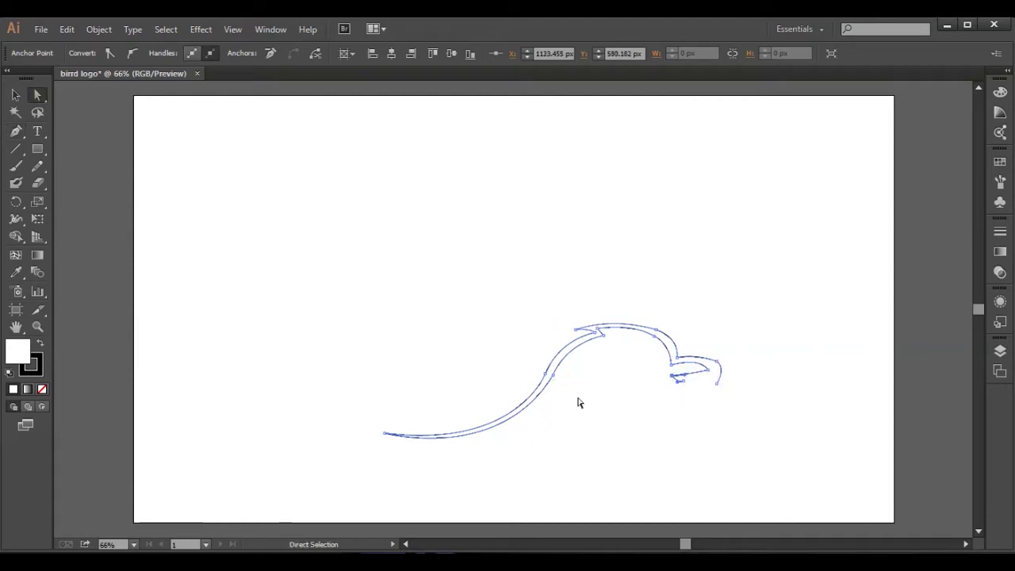
Step: Reshape the inner crest curve and pull the back-of-head point up and left
mouse_move(601, 333)
mouse_down()
mouse_move(532, 336)
mouse_move(567, 339)
mouse_up()
click(547, 370)
click(602, 330)
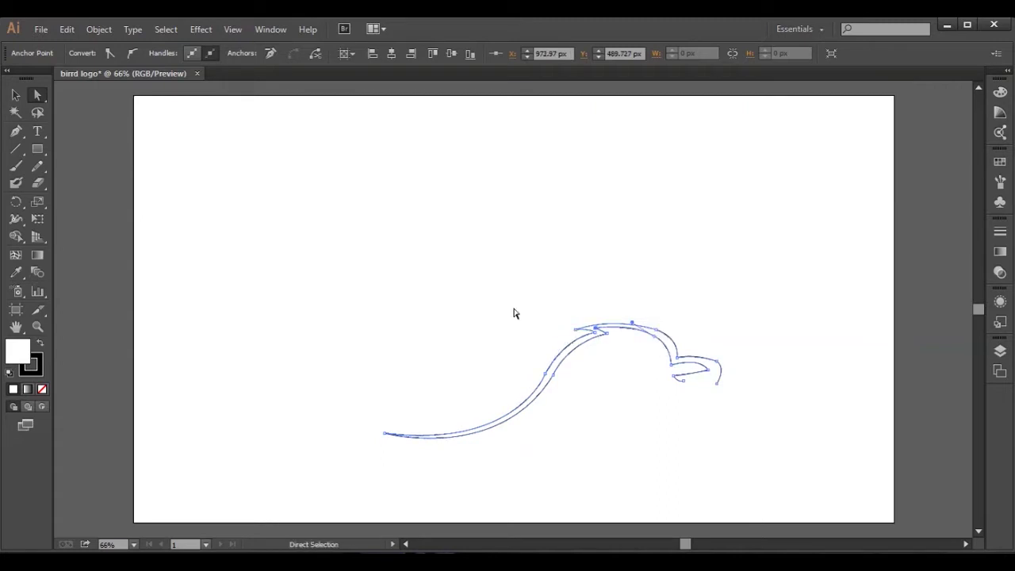
click(659, 337)
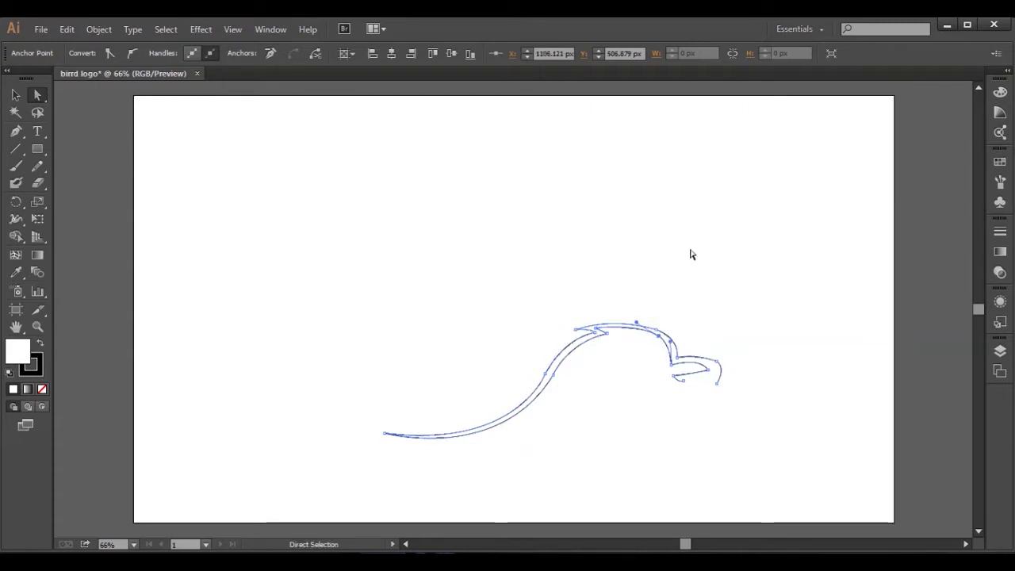
drag(661, 338, 656, 329)
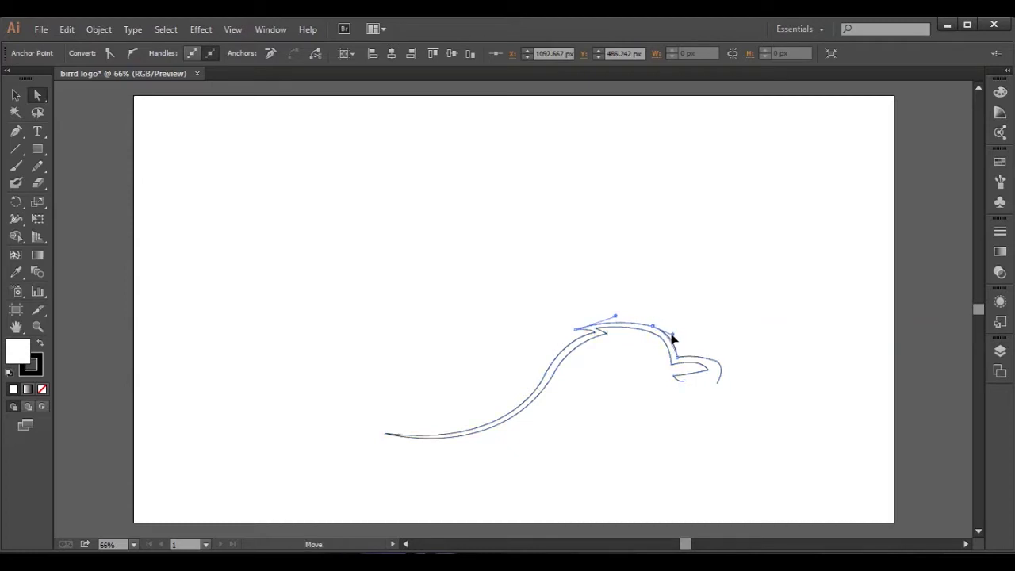
Step: Refine the beak's hook curve and pull the beak's lower point down
drag(677, 335, 671, 341)
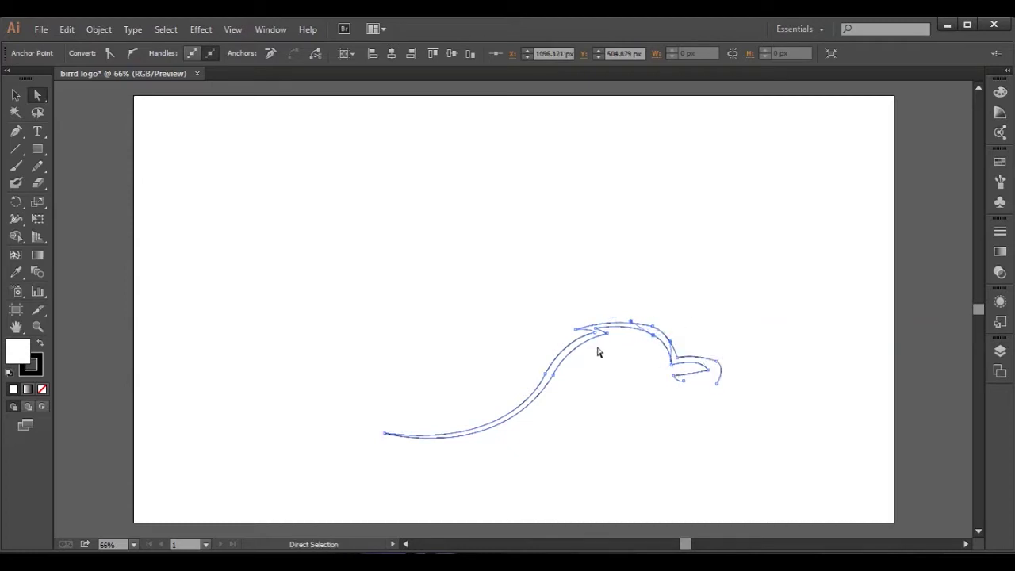
drag(632, 324, 634, 326)
drag(672, 360, 680, 369)
drag(701, 362, 679, 379)
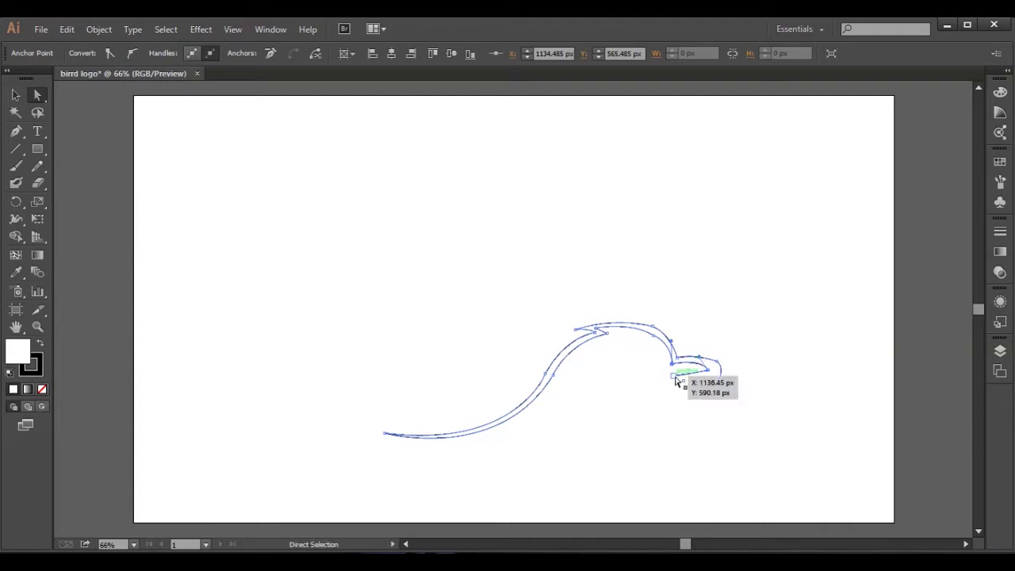
key(p)
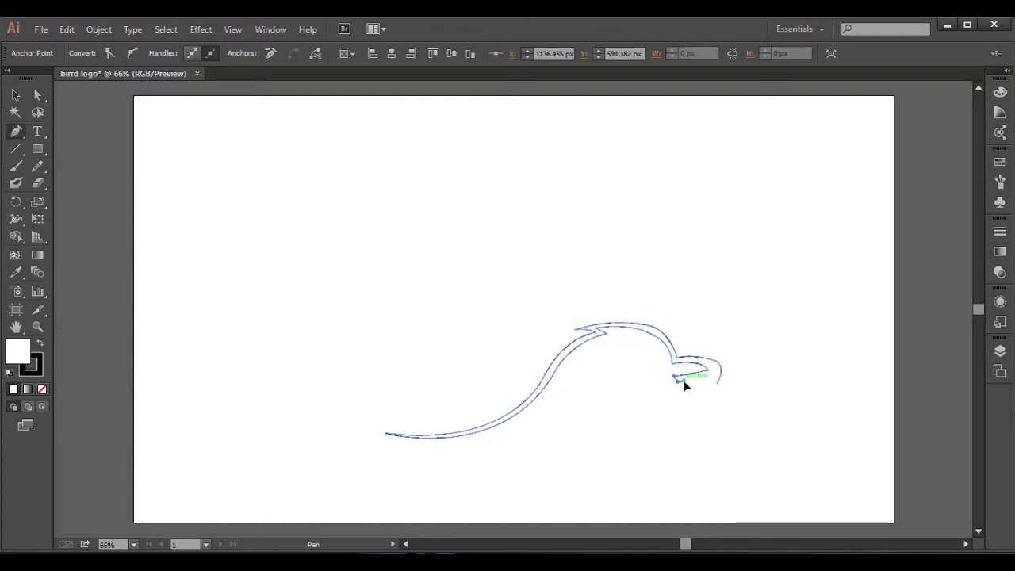
Step: Draw the rounded teardrop body from the throat down and back up to the neck
drag(638, 385, 599, 379)
alt+click(637, 384)
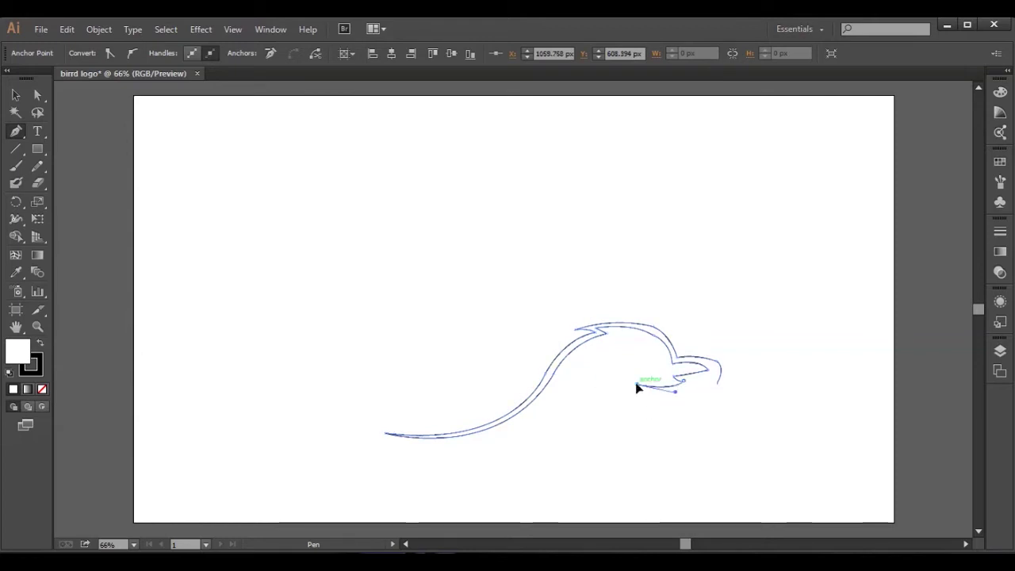
drag(596, 460, 535, 463)
alt+click(595, 459)
drag(577, 431, 585, 410)
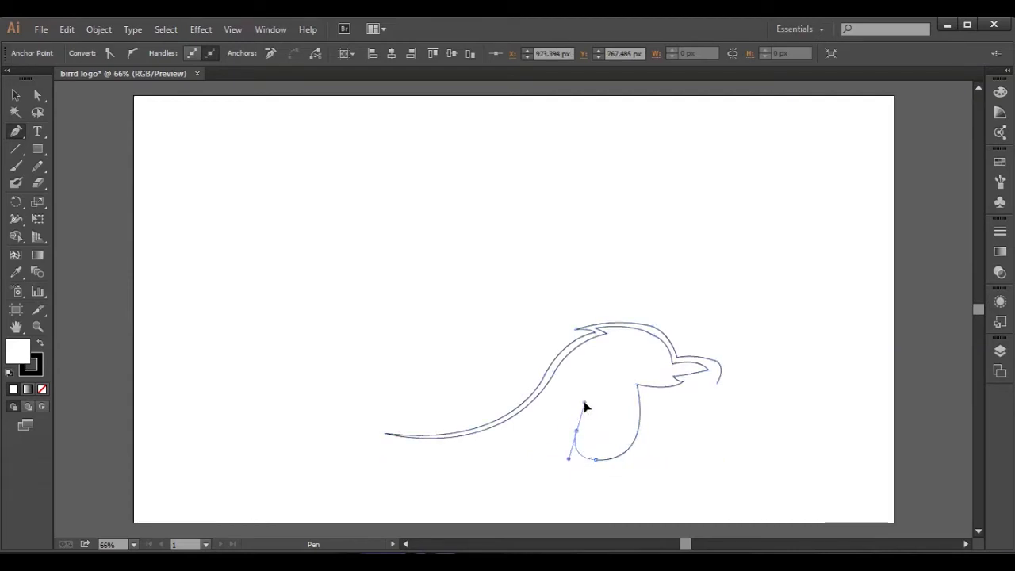
drag(609, 347, 615, 357)
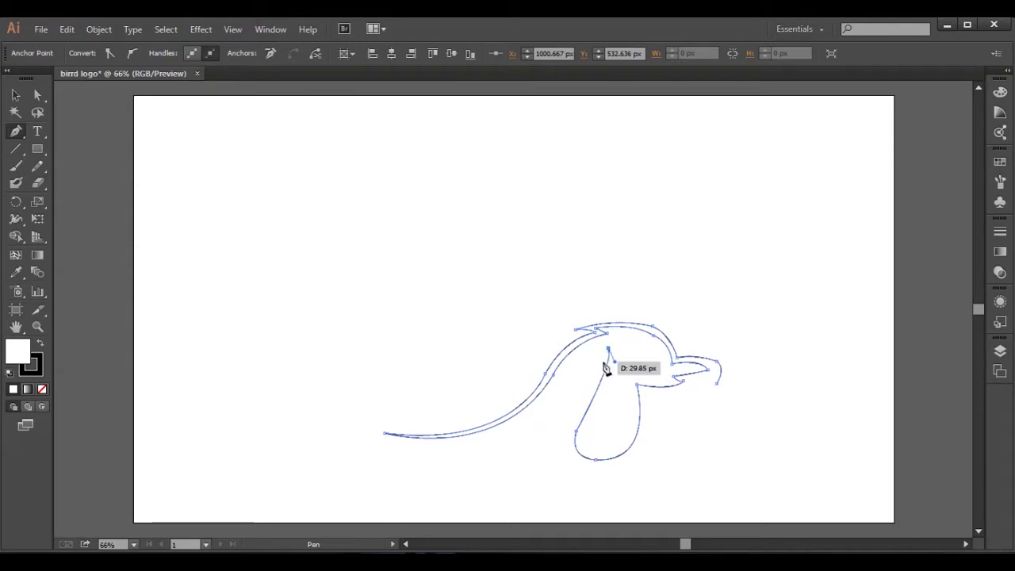
Step: Sweep a long curve from the neck to the lower left and nudge its endpoint
mouse_move(493, 454)
mouse_down()
mouse_move(406, 474)
mouse_move(354, 463)
mouse_up()
key(a)
drag(560, 453, 566, 455)
key(Left)
key(Left)
key(Left)
key(Up)
key(Up)
key(Up)
key(Left)
key(Left)
key(Left)
key(Left)
key(Left)
key(Left)
key(Up)
key(Up)
key(Up)
key(Left)
key(Left)
key(Left)
key(Up)
key(Up)
key(Up)
key(Down)
key(Down)
key(Down)
drag(533, 451, 560, 481)
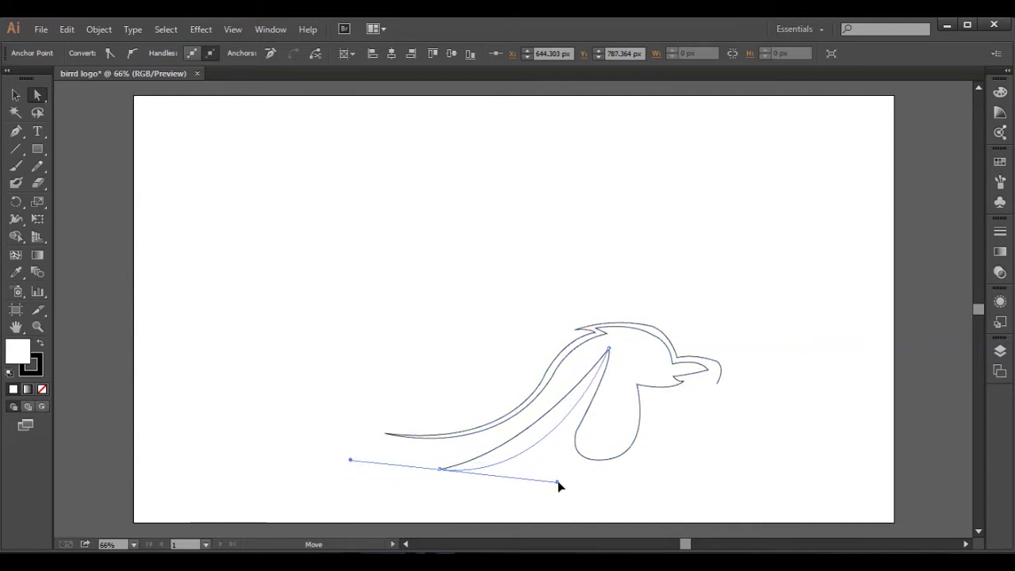
Step: Smooth the inner body curve and pick up the lower curve's end
click(577, 431)
drag(591, 420, 606, 402)
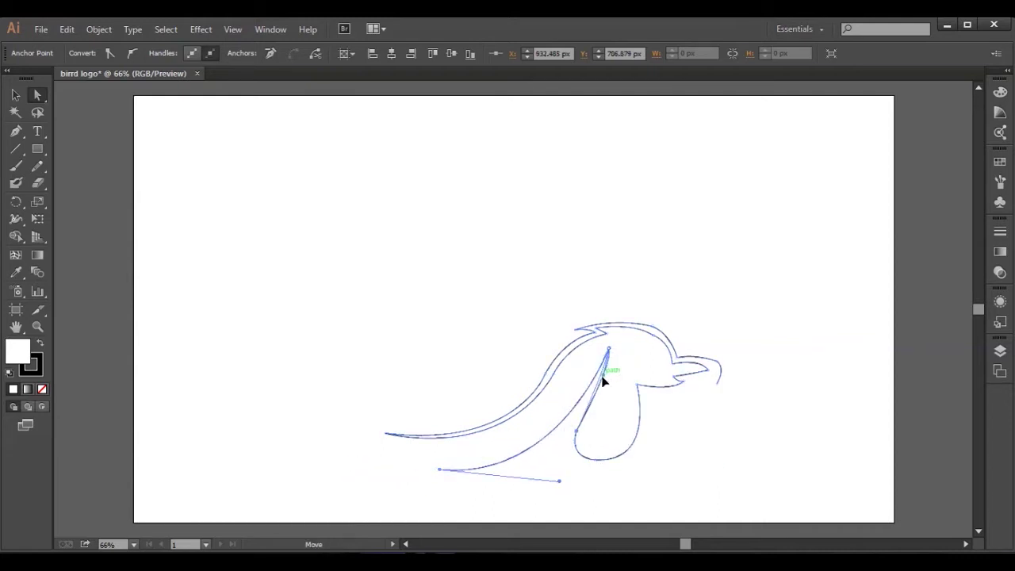
click(578, 430)
drag(568, 448, 560, 458)
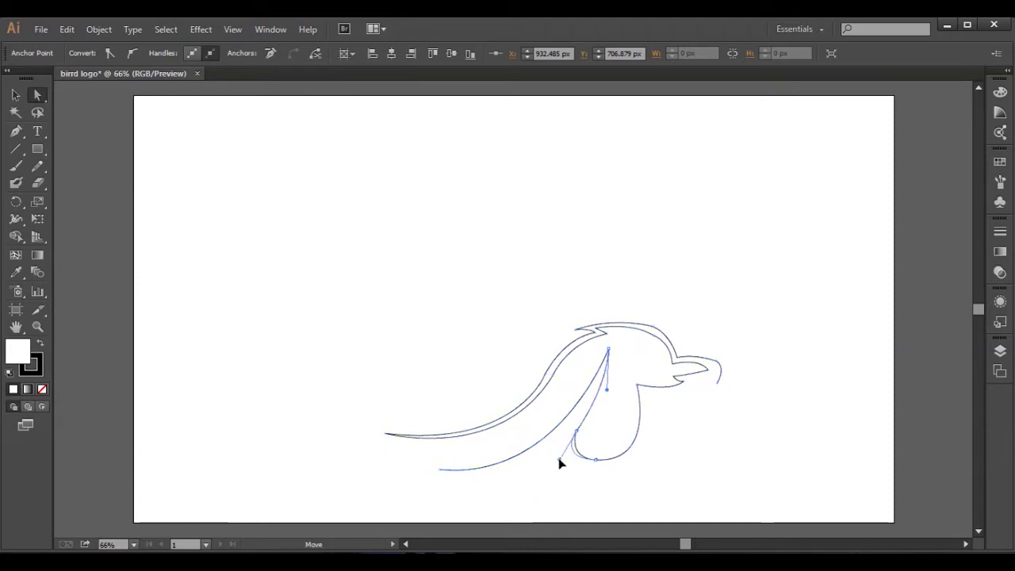
key(p)
click(439, 469)
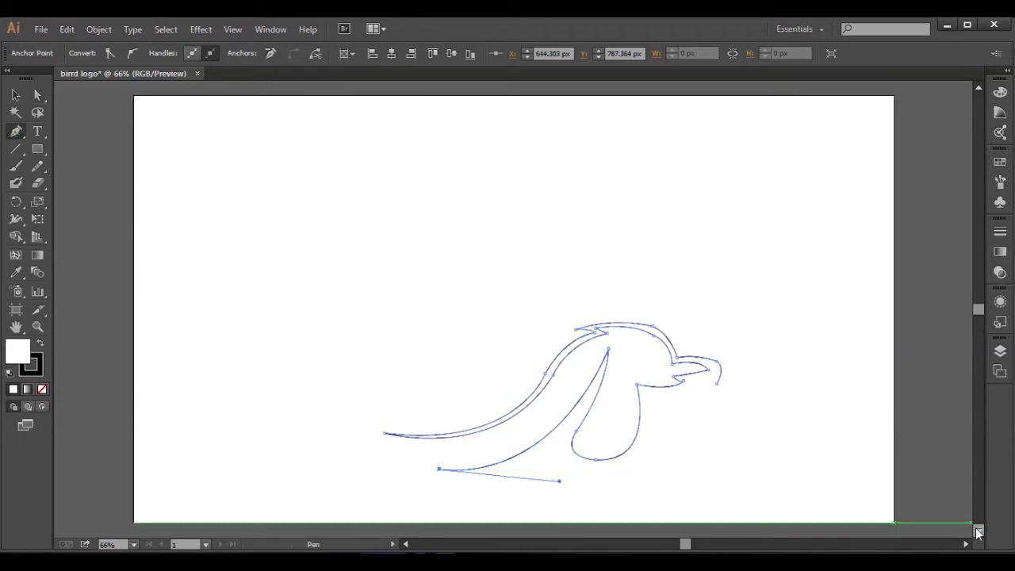
Step: Try extending the lower curve below the page, undoing the misplaced segments
scroll(977, 533, down, 2)
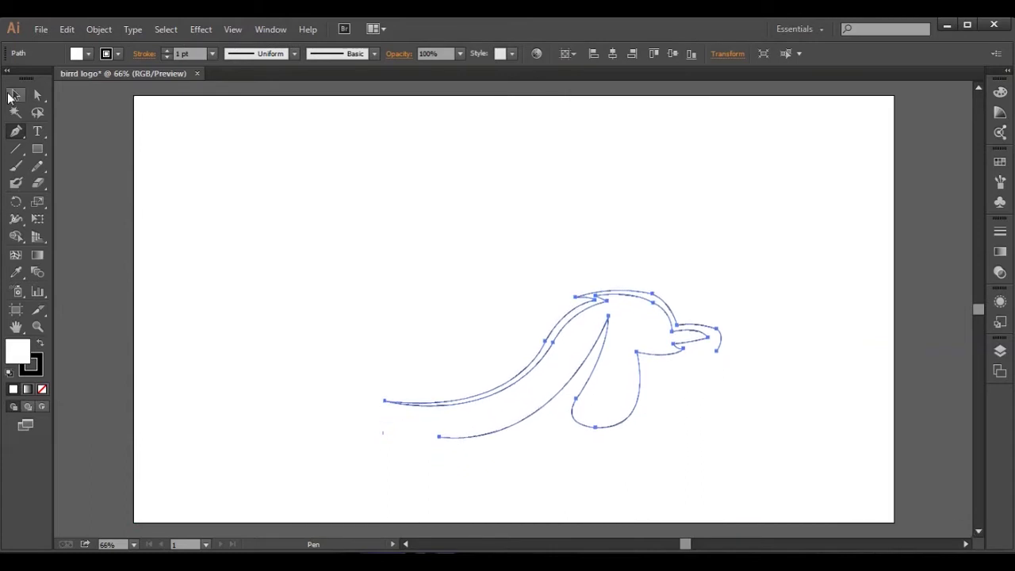
drag(441, 438, 556, 481)
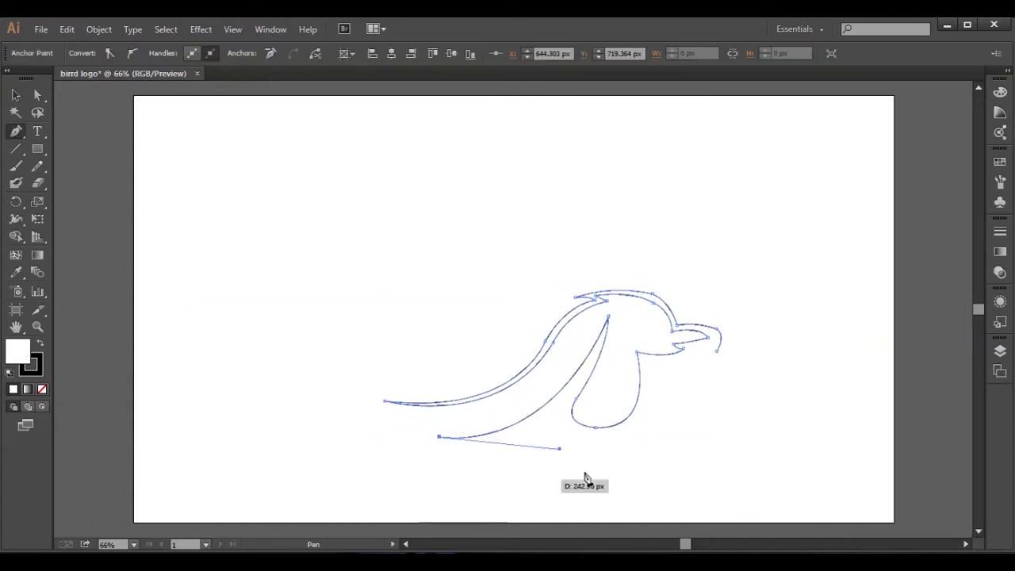
scroll(977, 524, down, 3)
drag(370, 432, 289, 452)
drag(246, 502, 222, 510)
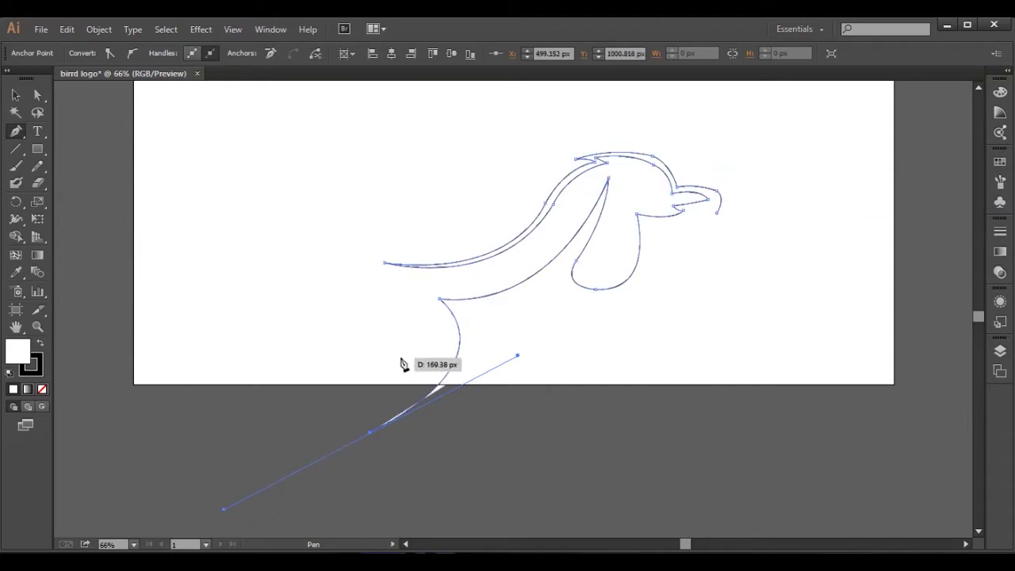
key(ctrl+z)
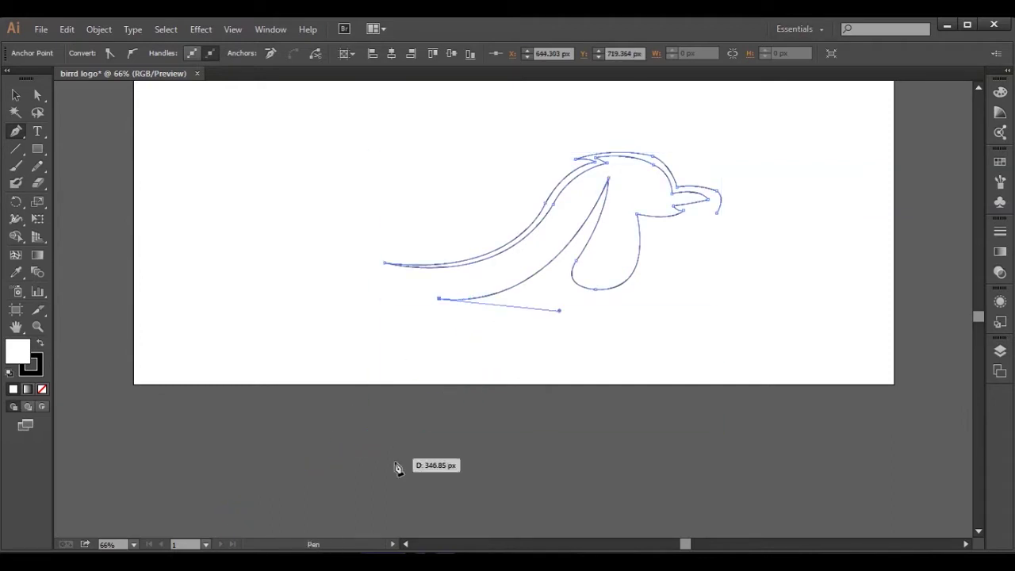
drag(258, 528, 209, 424)
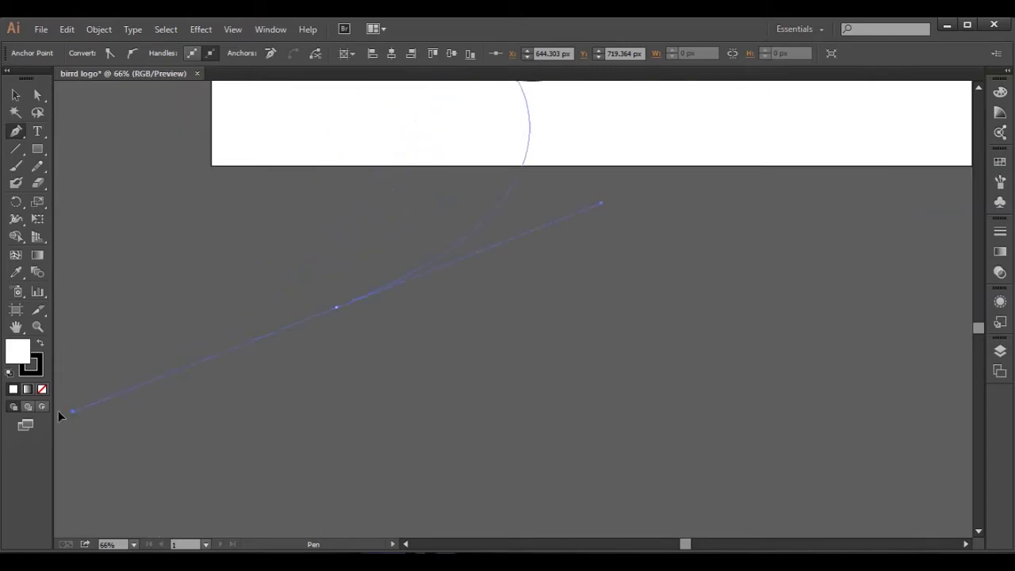
drag(166, 462, 121, 453)
key(ctrl+z)
Step: Extend the path from its lower end through a sharp bend to a tail tip below the page
click(979, 89)
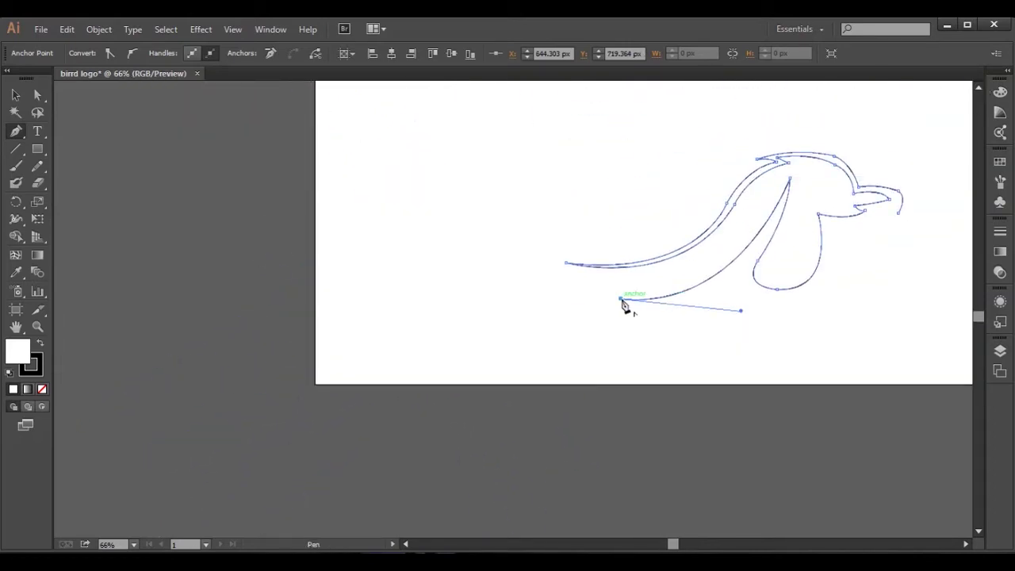
drag(622, 300, 720, 354)
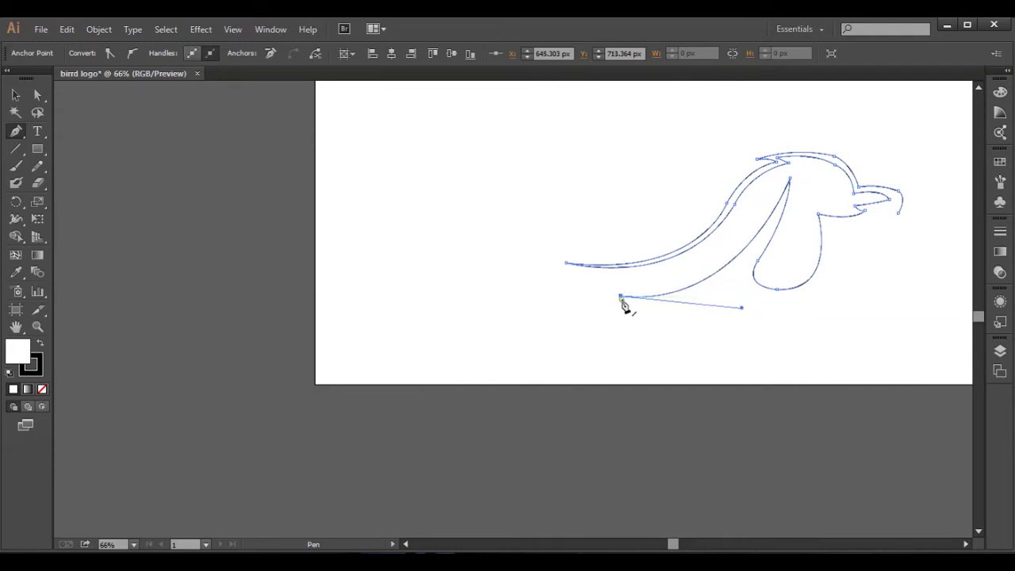
drag(695, 390, 686, 394)
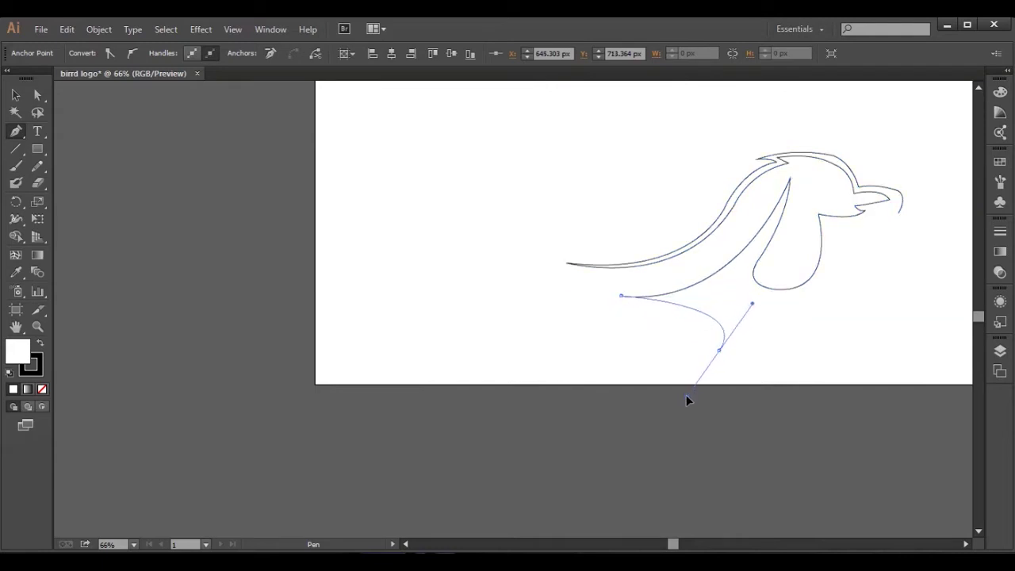
click(719, 349)
click(979, 530)
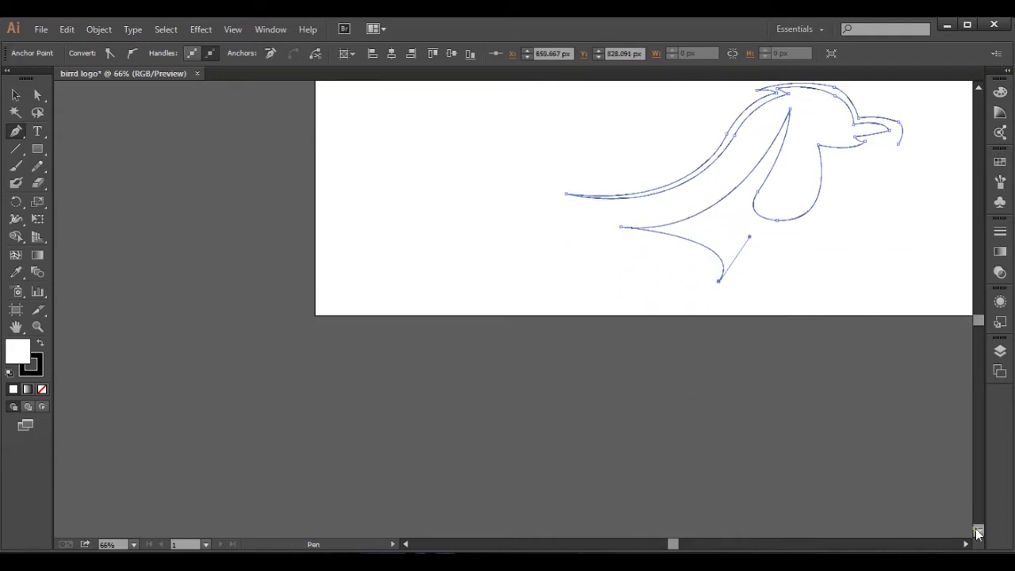
drag(495, 464, 389, 486)
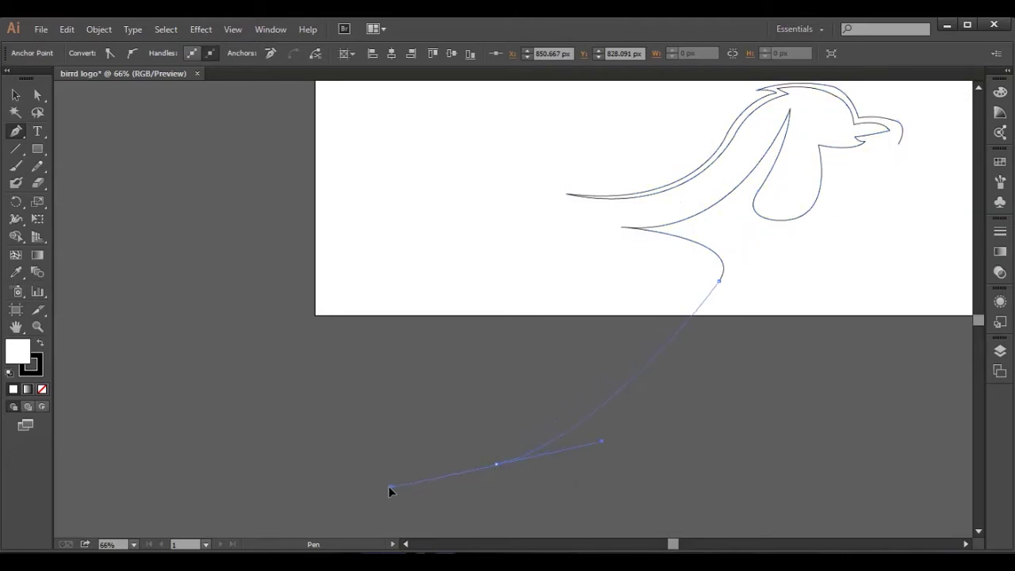
click(496, 464)
Step: Tilt the bend point's upper handle to reshape the tail curve
key(v)
key(a)
click(719, 296)
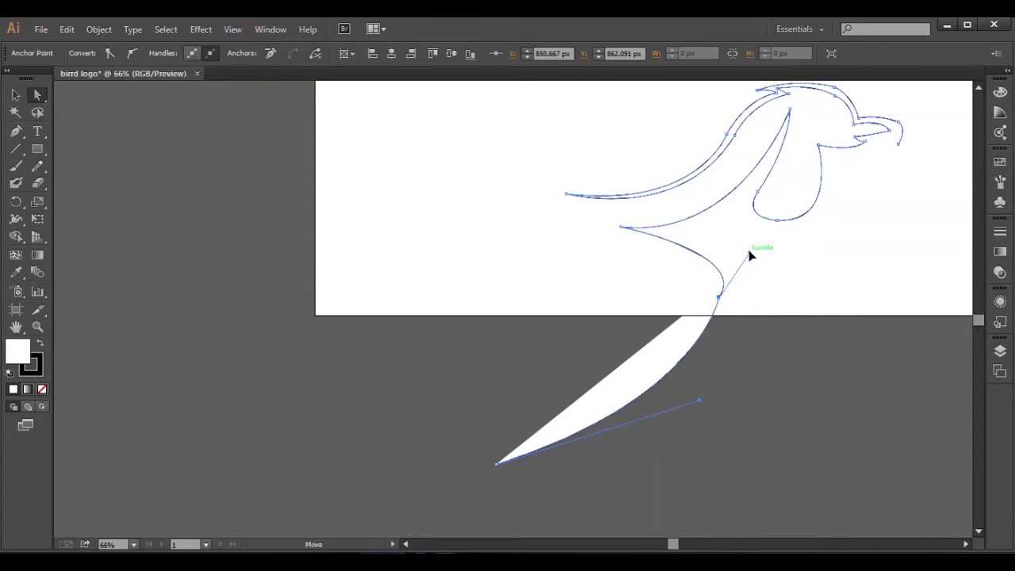
drag(750, 254, 732, 240)
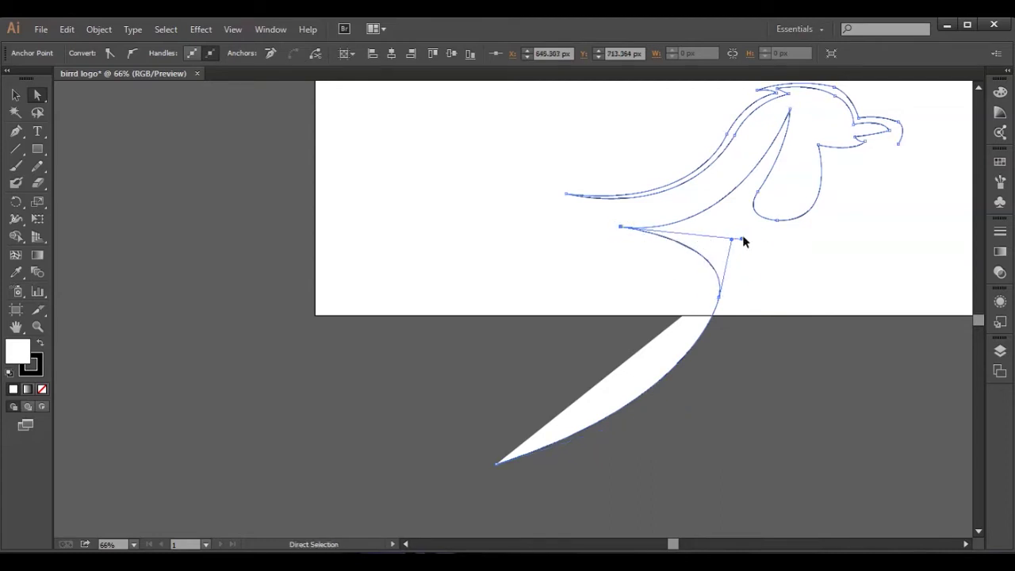
click(555, 214)
click(17, 133)
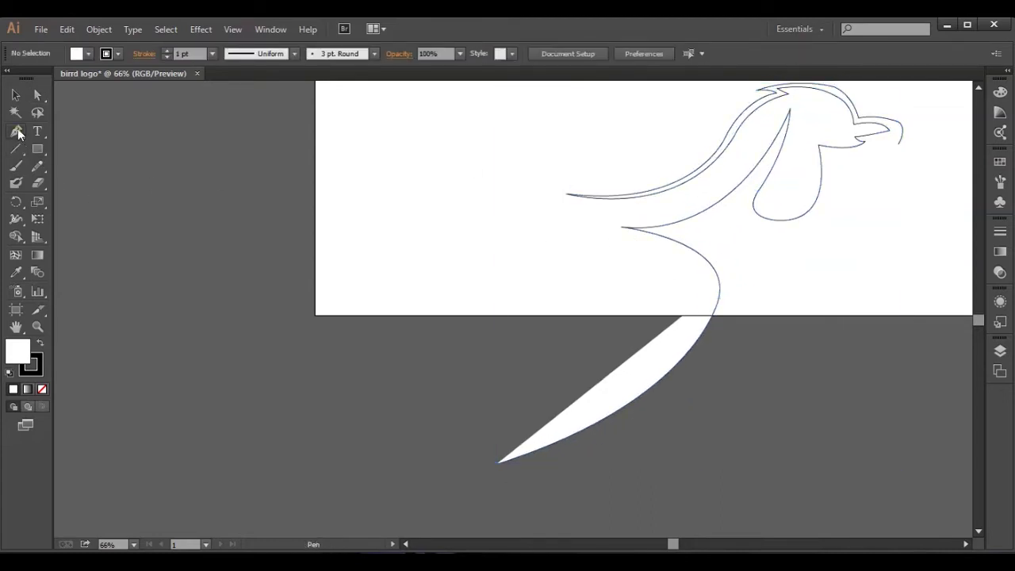
Step: Reshape the tail curve's handle at the tail tip
drag(499, 461, 699, 400)
click(42, 388)
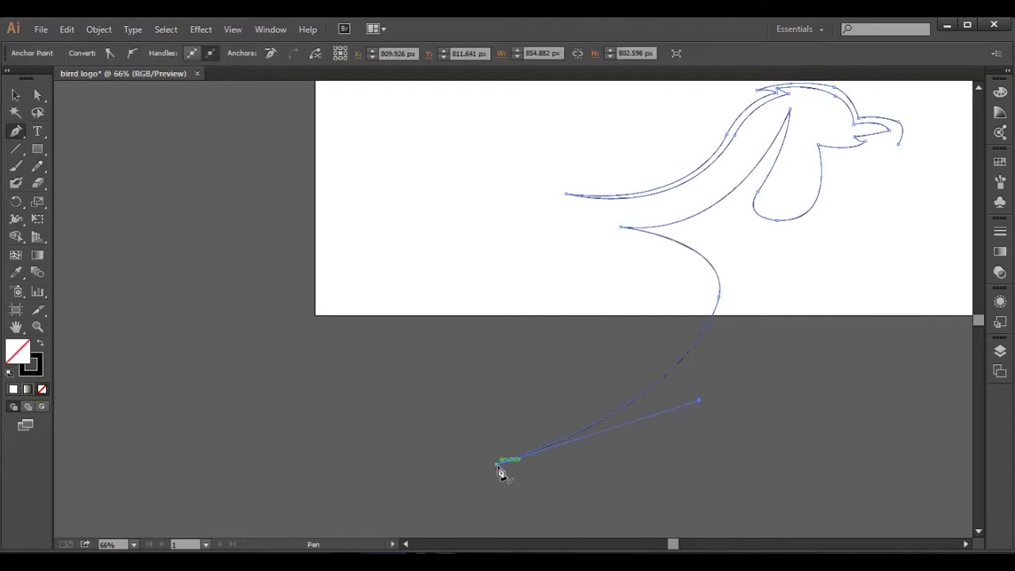
key(ctrl+z)
key(ctrl+z)
key(v)
click(517, 369)
key(a)
click(691, 337)
drag(666, 430, 695, 418)
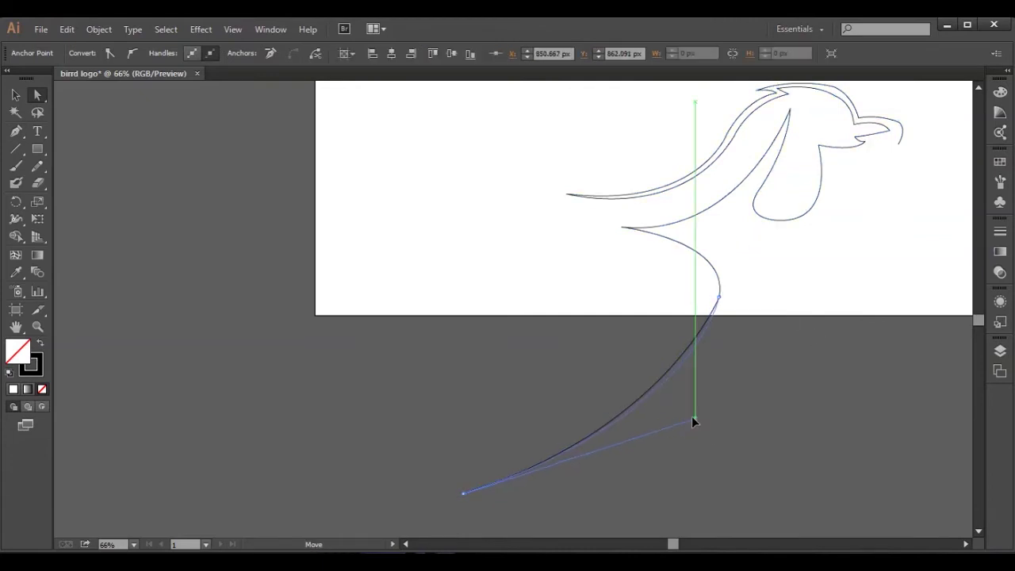
key(p)
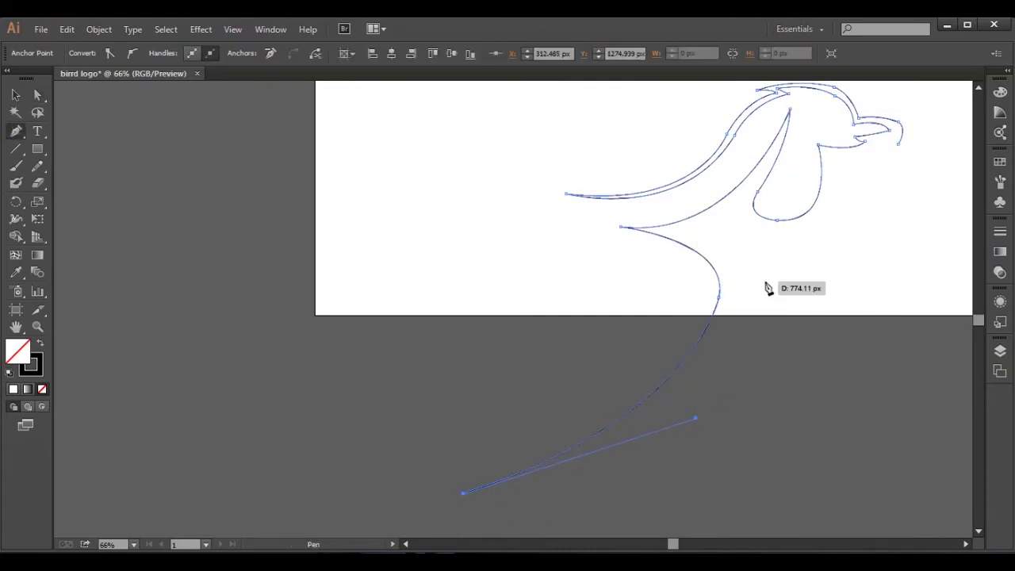
Step: Add a curved point heading back up toward the head and position it
drag(809, 246, 852, 100)
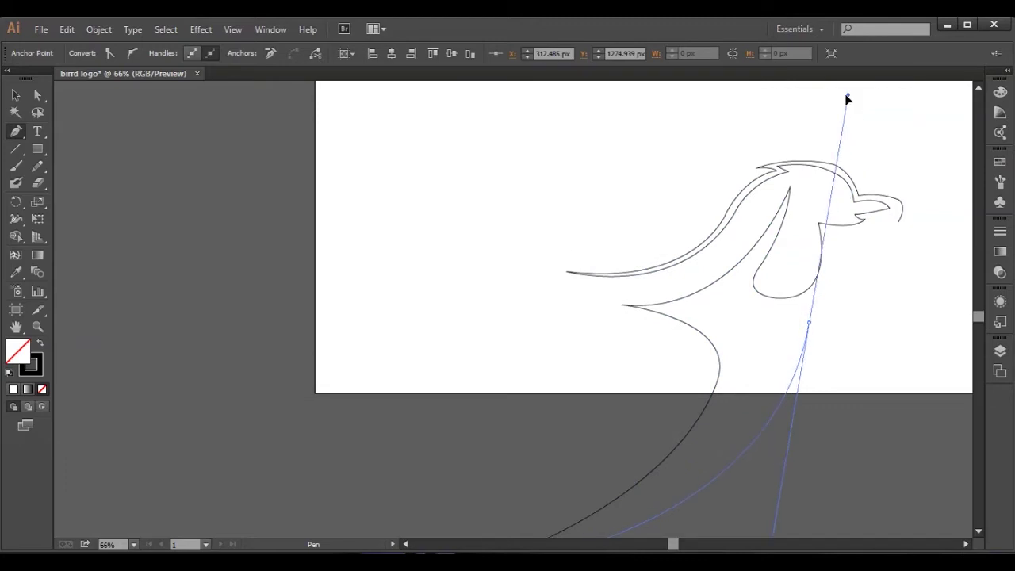
click(980, 530)
key(a)
drag(780, 454, 750, 431)
click(809, 238)
drag(809, 238, 796, 232)
Step: Fine-tune the tail tip, upper point and bend handles to smooth the tail
drag(464, 484, 476, 508)
drag(721, 302, 732, 226)
mouse_move(798, 234)
mouse_down()
mouse_move(780, 258)
mouse_move(817, 246)
mouse_up()
drag(758, 444, 768, 460)
drag(477, 507, 454, 523)
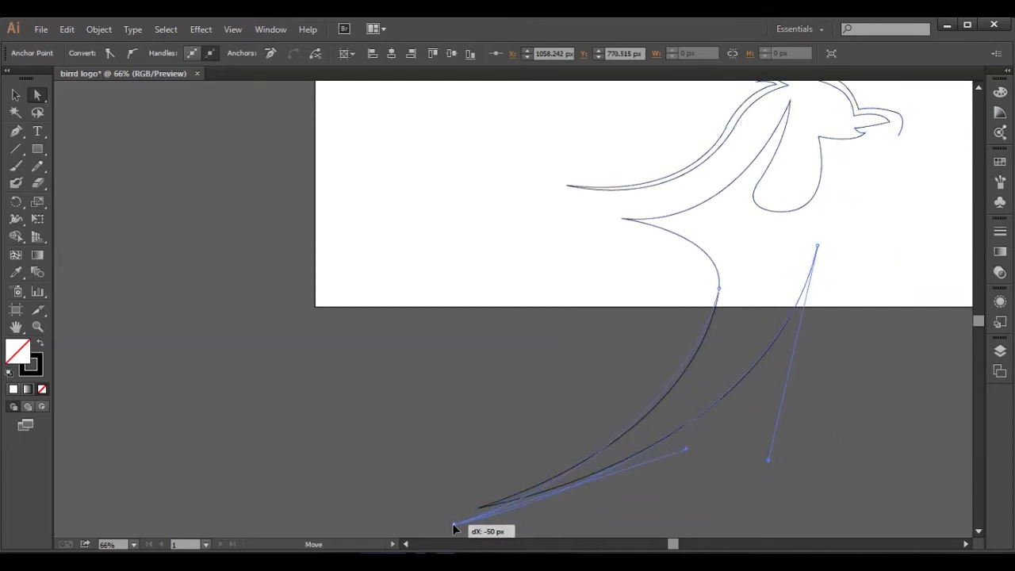
click(720, 288)
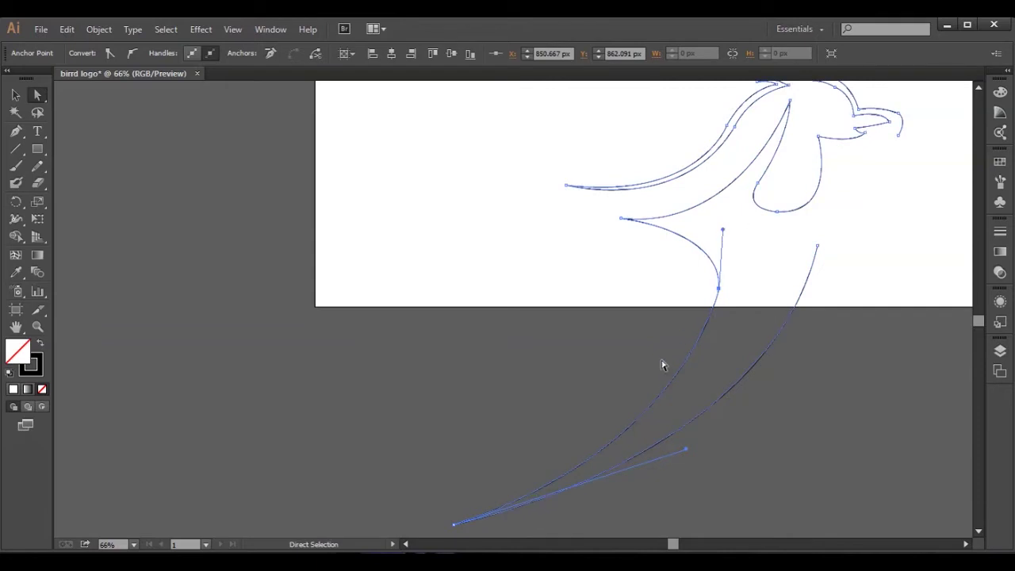
drag(689, 453, 708, 450)
Step: Continue the curve up under the beak and close the outline there
click(16, 131)
drag(817, 247, 853, 158)
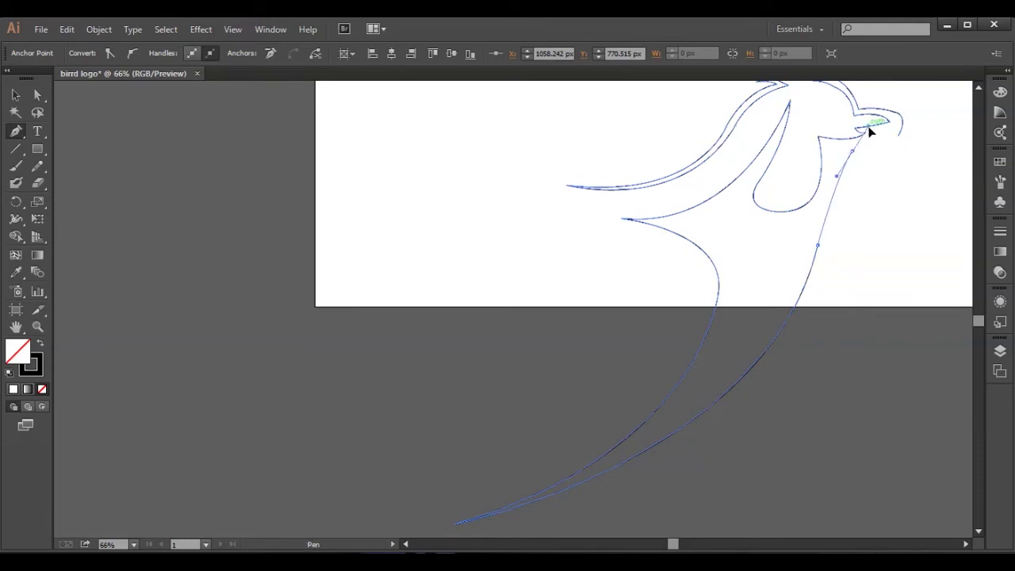
drag(892, 130, 892, 129)
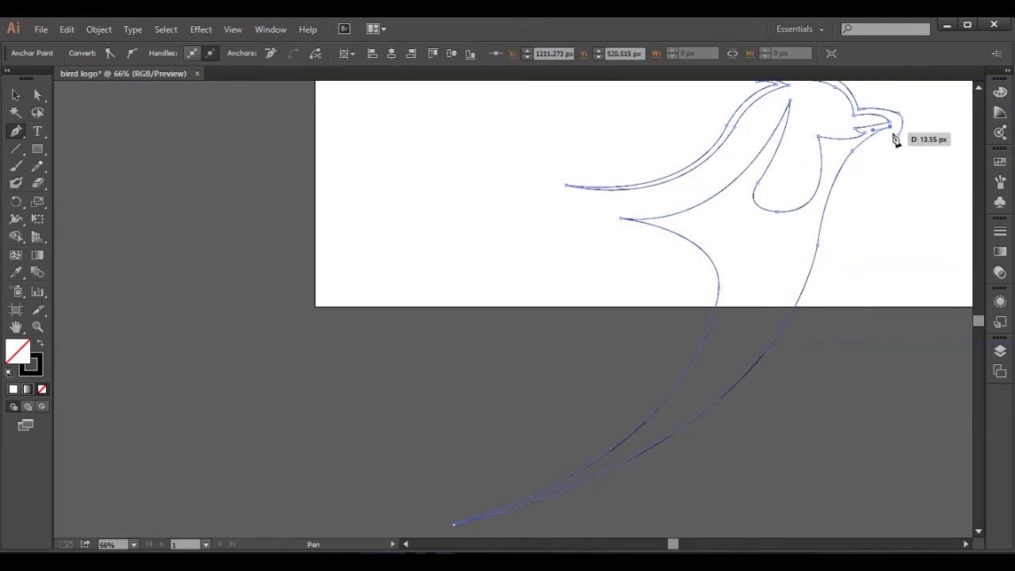
drag(900, 141, 896, 146)
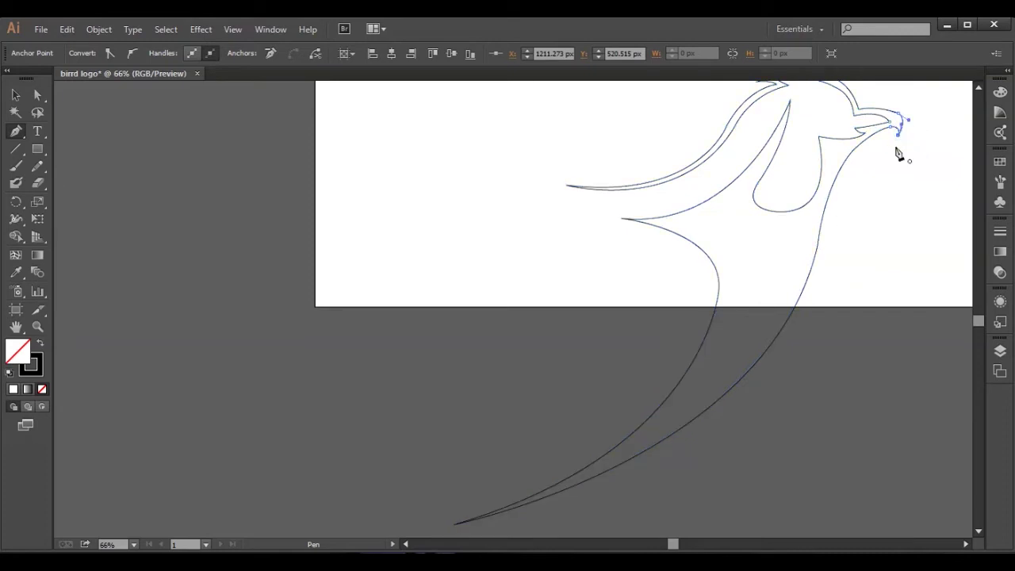
Step: Select the whole bird, scale it down and move it onto the page
key(v)
key(ctrl+a)
drag(902, 525, 800, 418)
scroll(945, 151, up, 3)
drag(765, 284, 798, 161)
key(ctrl+0)
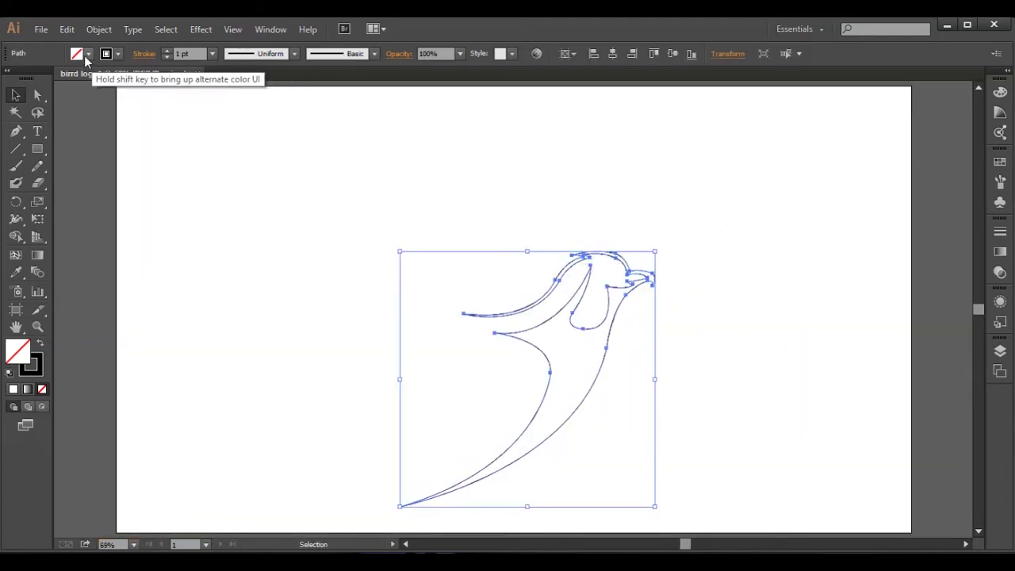
Step: Fill the bird silhouette with black
click(88, 53)
click(46, 78)
click(329, 171)
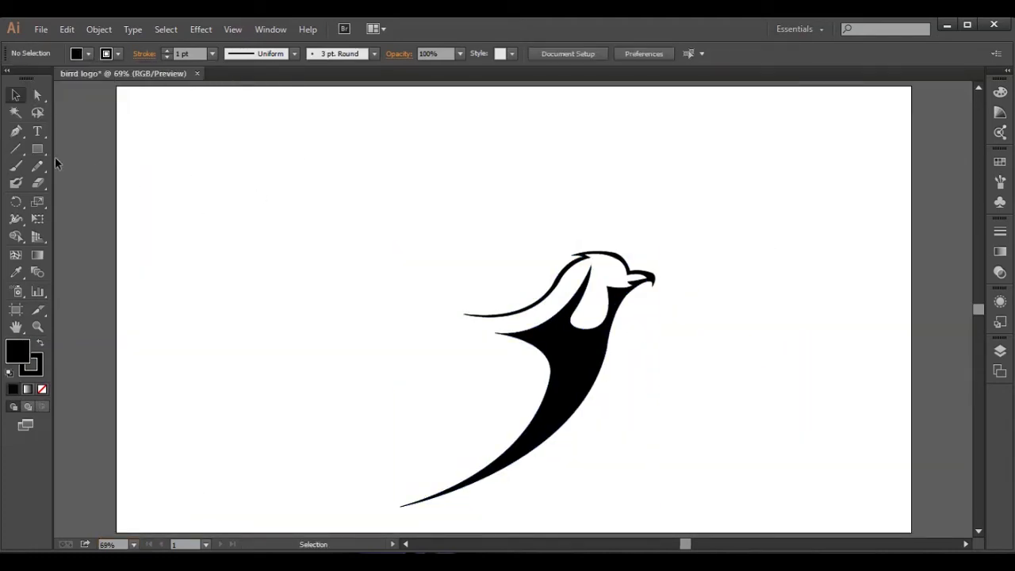
click(16, 131)
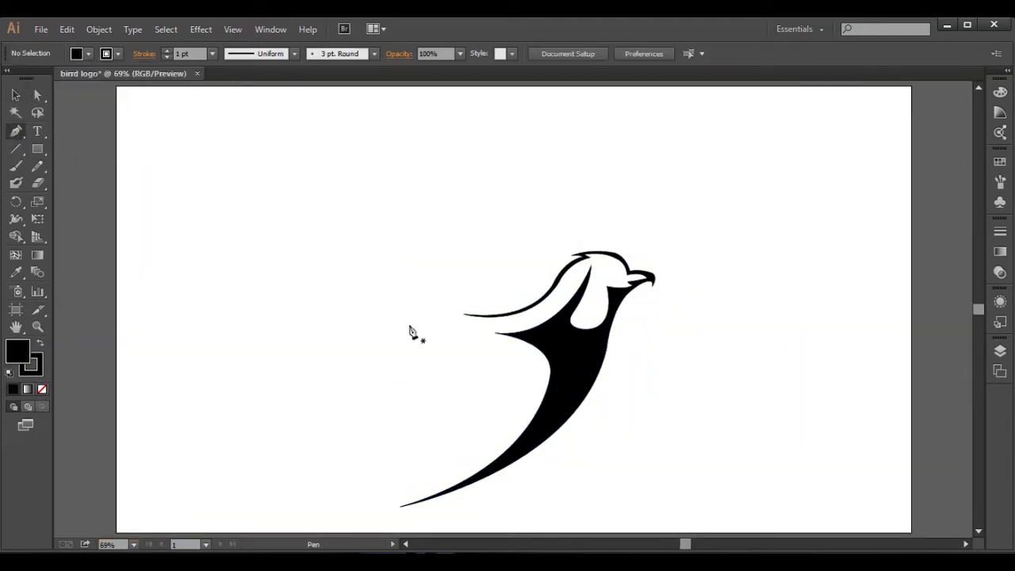
Step: Start a new path left of the body and set its fill to None
click(480, 335)
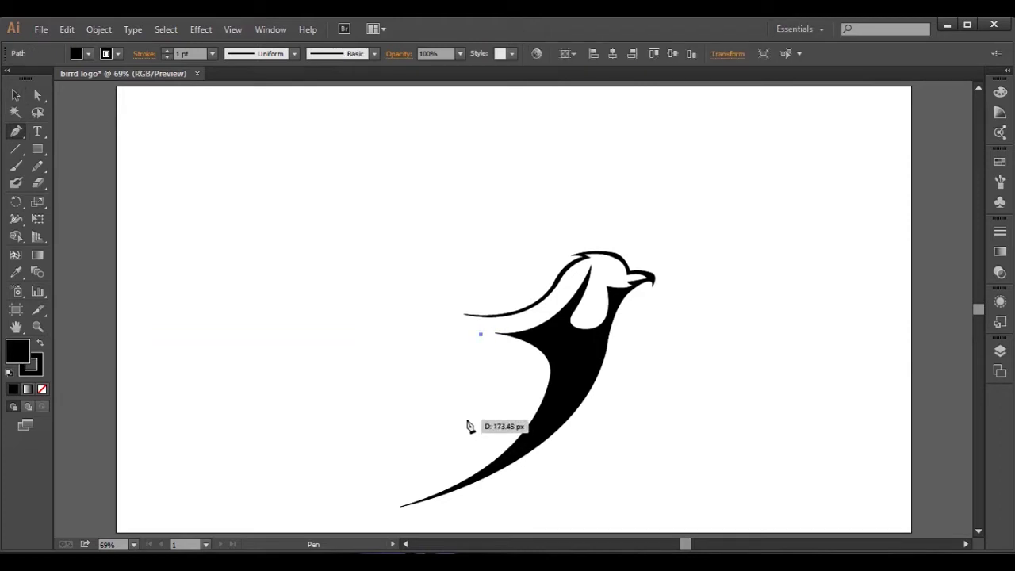
click(467, 417)
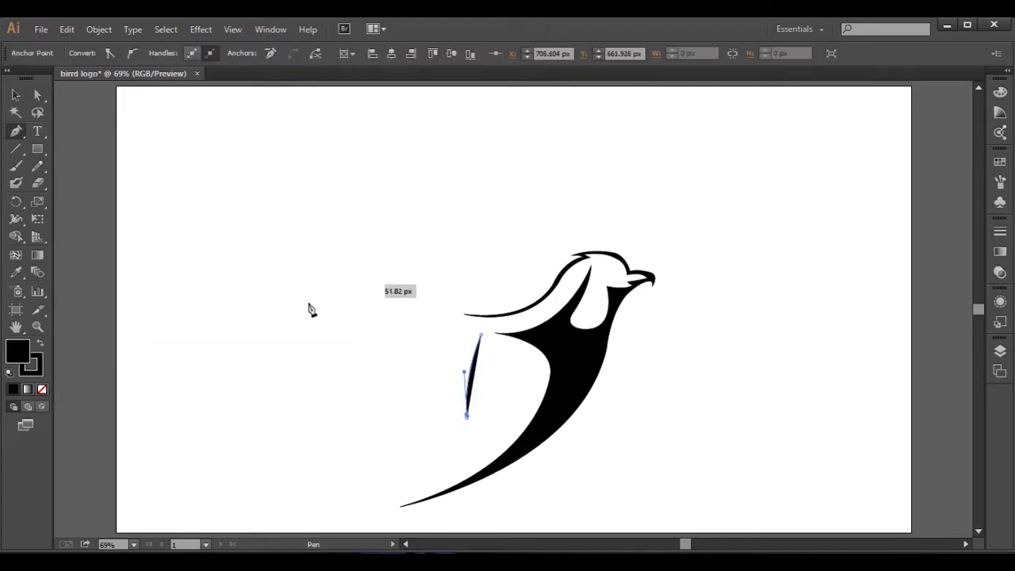
click(42, 388)
drag(449, 165, 487, 99)
scroll(487, 99, up, 3)
key(ctrl+z)
key(ctrl+z)
key(ctrl+z)
key(ctrl+shift+z)
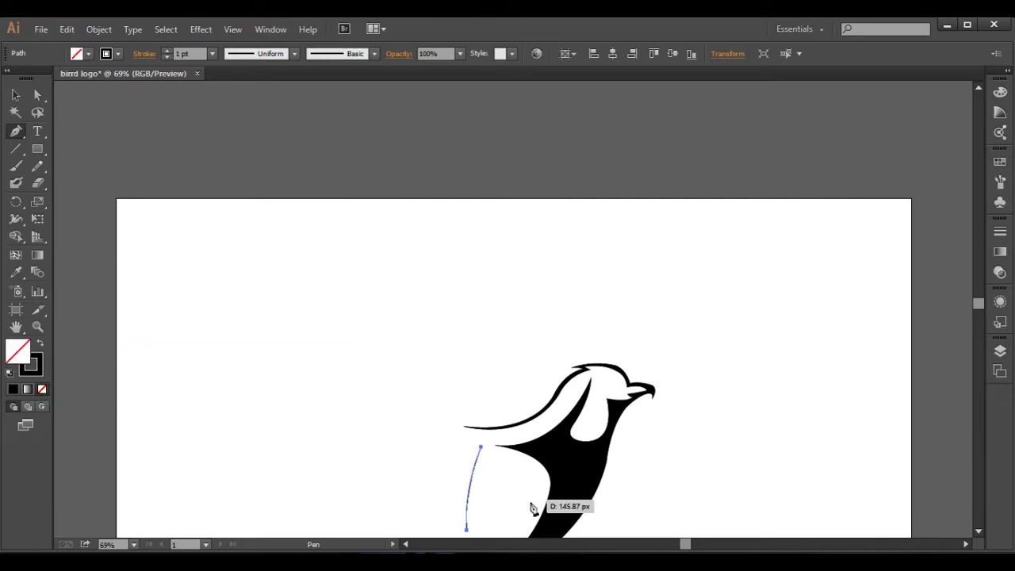
click(467, 529)
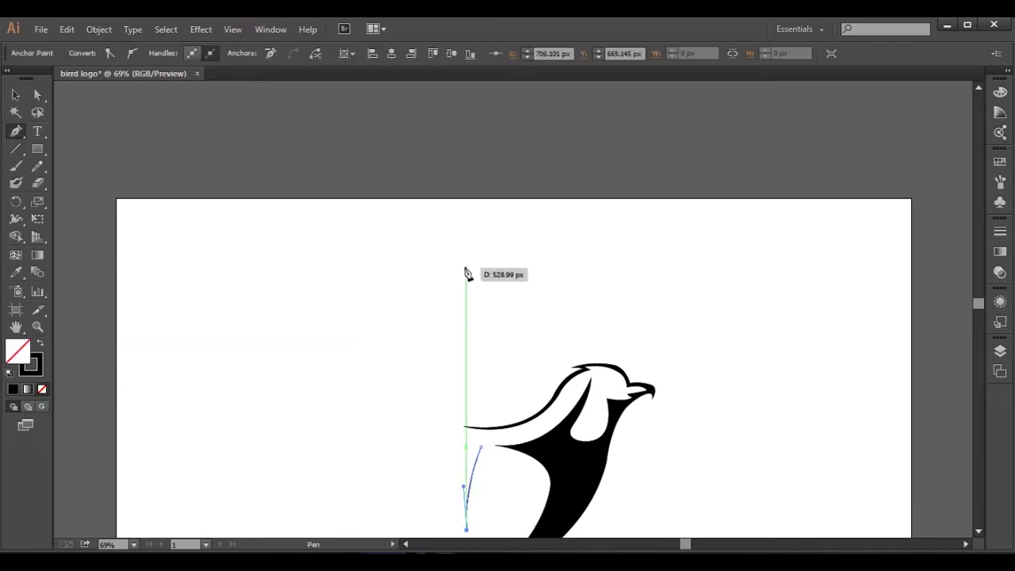
Step: Draw the feather's edge upward past the artboard top to a sharp tip
drag(466, 266, 556, 124)
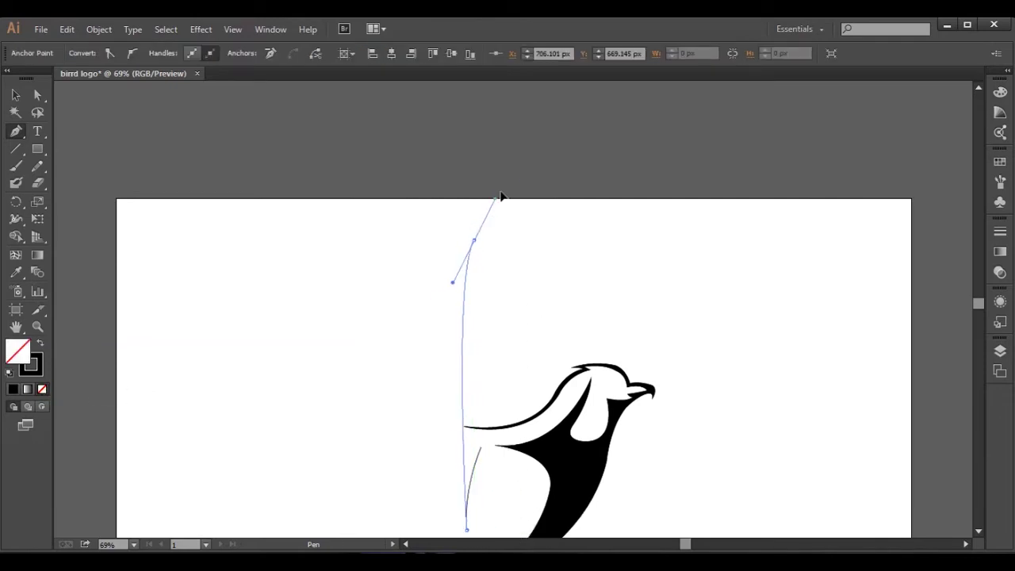
click(474, 240)
mouse_move(514, 272)
mouse_down()
mouse_move(518, 307)
mouse_move(523, 276)
mouse_up()
click(514, 272)
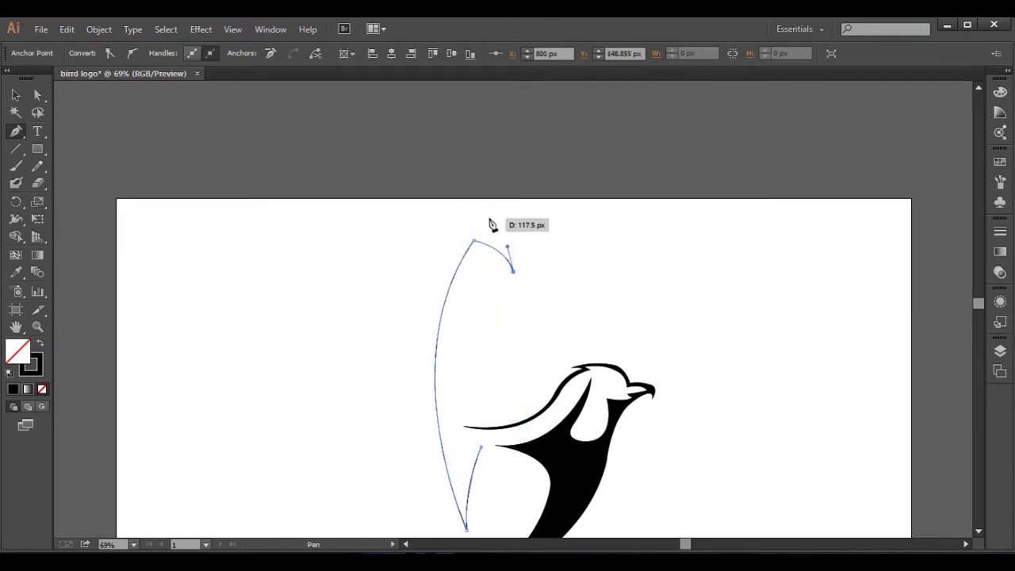
drag(473, 197, 442, 189)
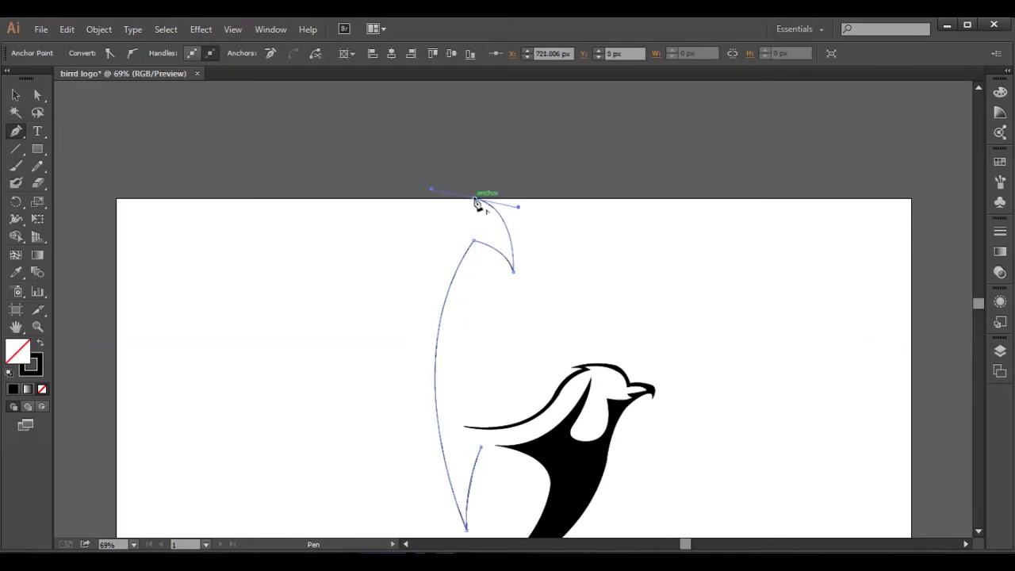
drag(980, 306, 982, 302)
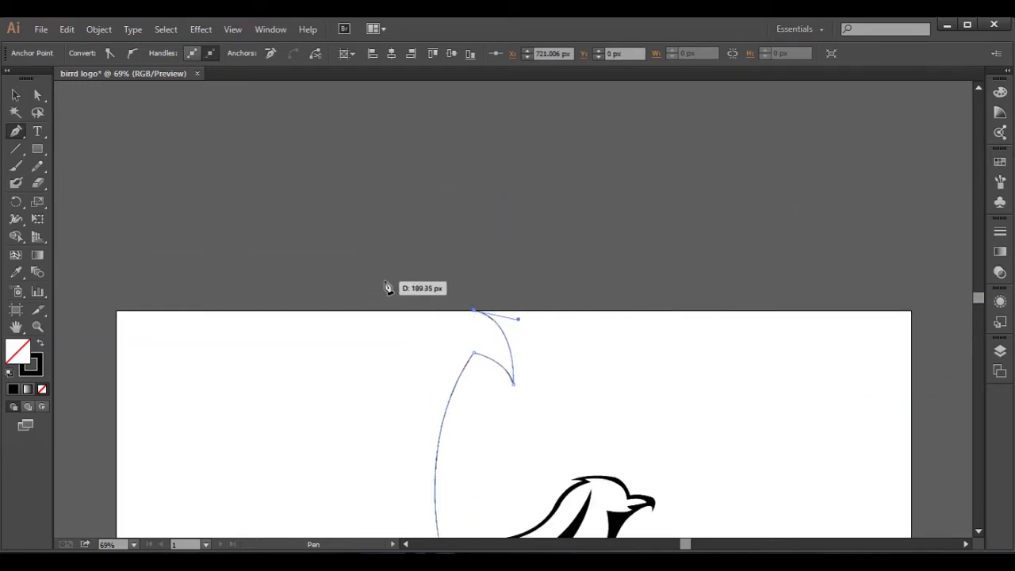
mouse_move(358, 275)
mouse_down()
mouse_move(410, 278)
mouse_move(231, 204)
mouse_up()
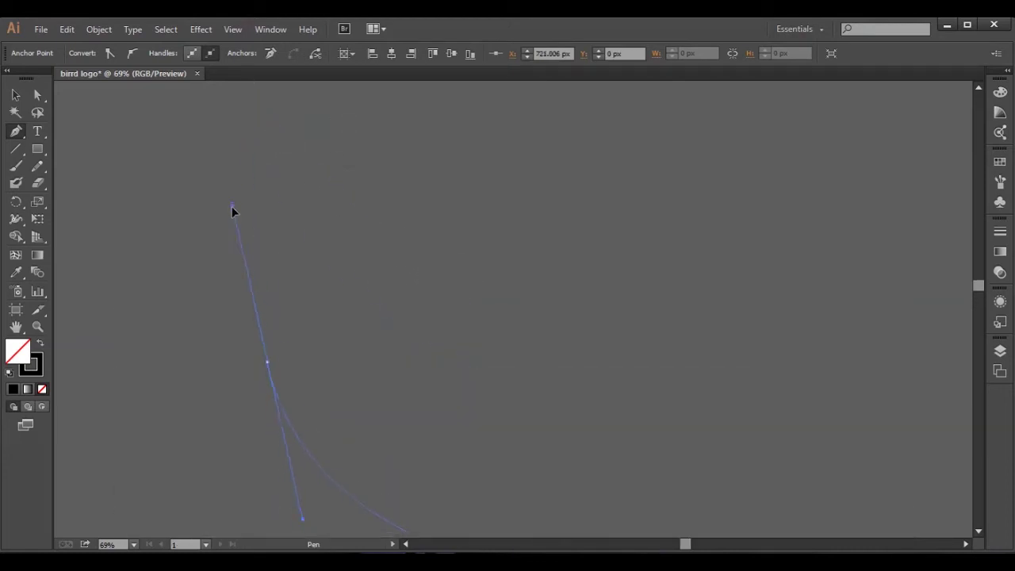
drag(991, 539, 286, 204)
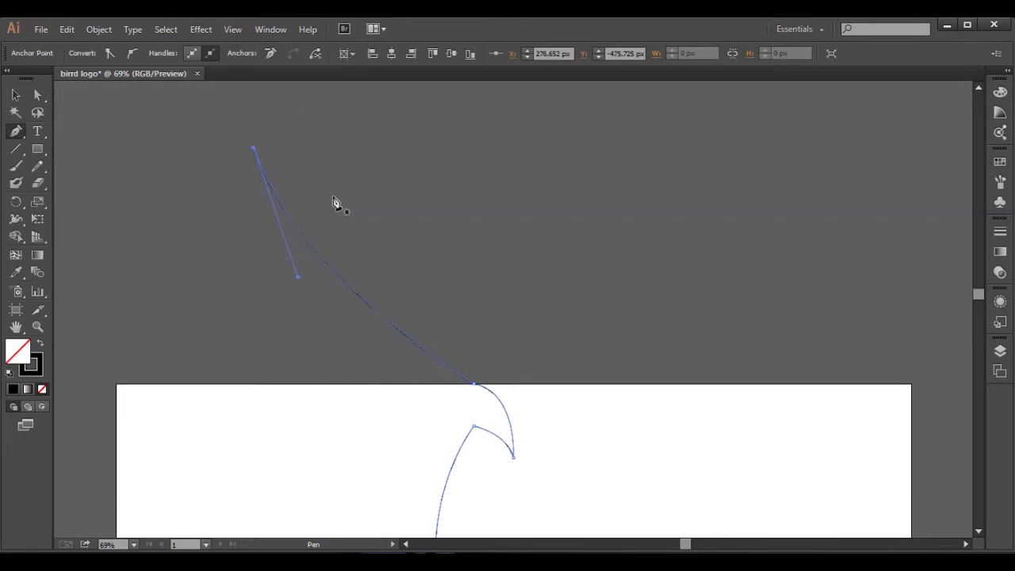
drag(336, 203, 231, 147)
Step: Curve the feather back down from its top point, ending in a sharp corner
key(a)
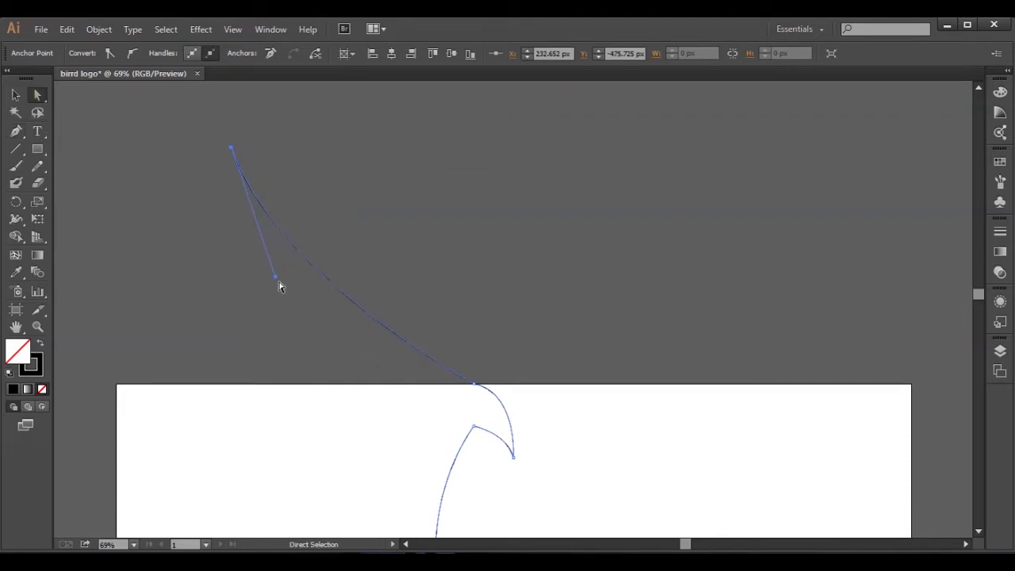
click(473, 385)
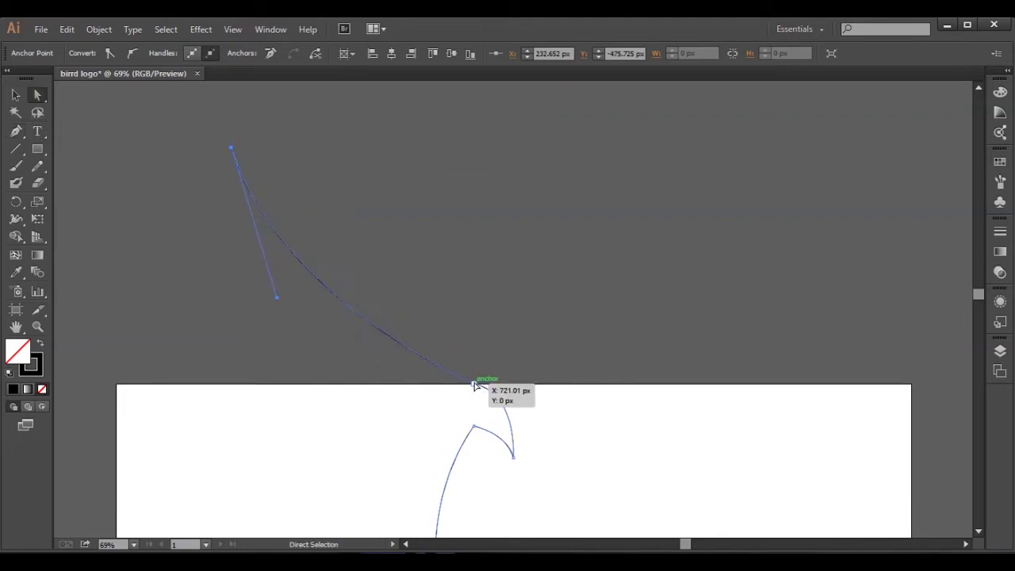
click(231, 149)
mouse_move(396, 476)
mouse_down()
mouse_move(510, 505)
mouse_move(579, 543)
mouse_up()
scroll(982, 298, up, 2)
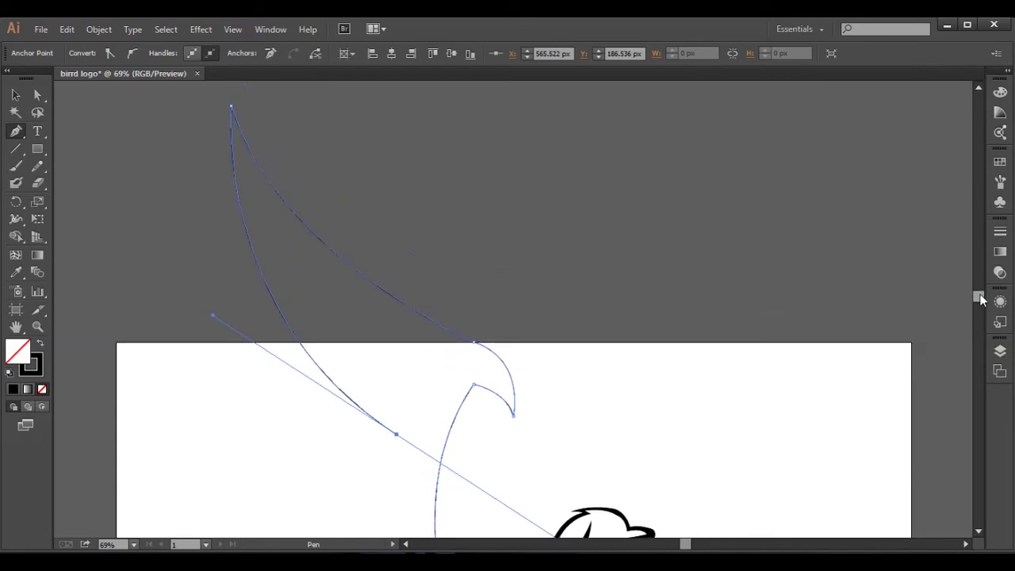
mouse_move(247, 182)
mouse_down()
mouse_move(197, 330)
mouse_move(350, 323)
mouse_up()
scroll(350, 323, up, 2)
drag(243, 205, 238, 190)
click(248, 309)
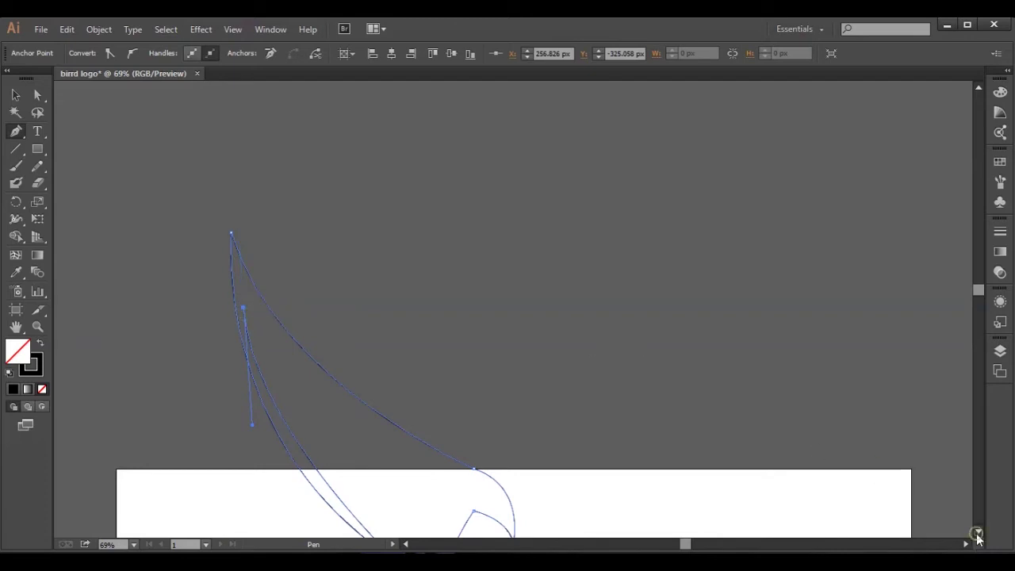
Step: Reshape a feather curve by pulling its handle down with Direct Selection
scroll(978, 538, down, 3)
key(a)
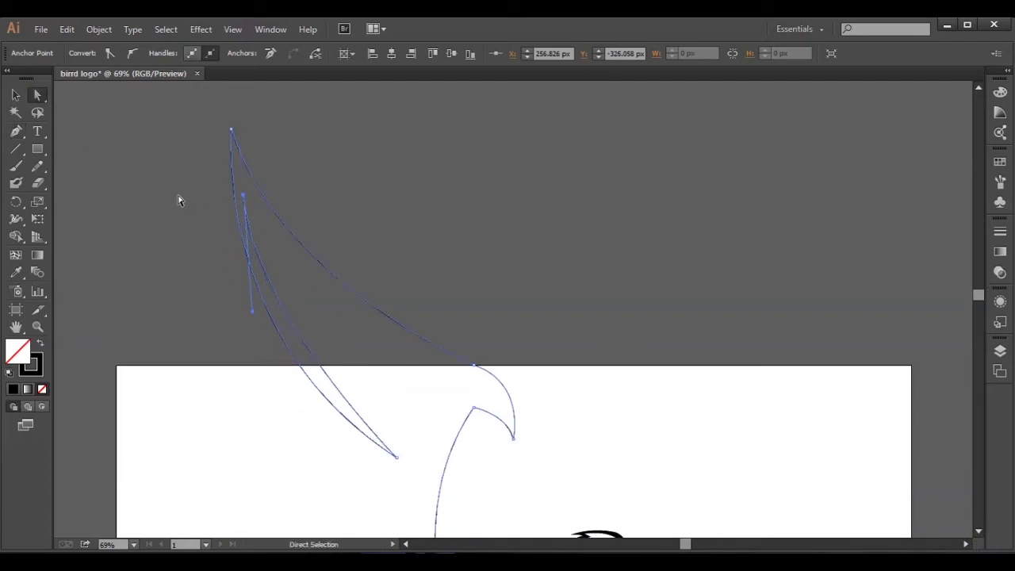
drag(252, 307, 266, 354)
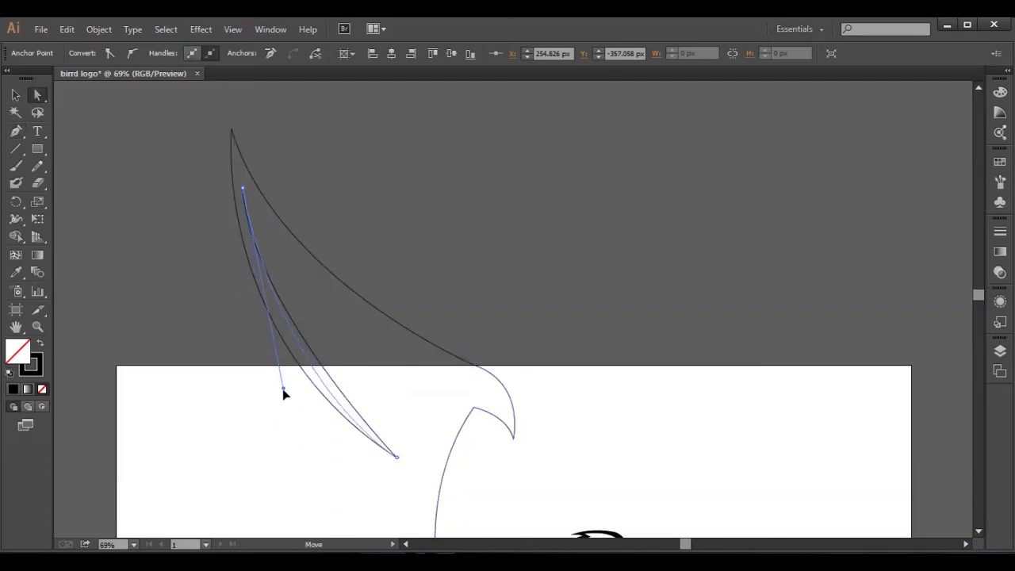
drag(267, 372, 265, 365)
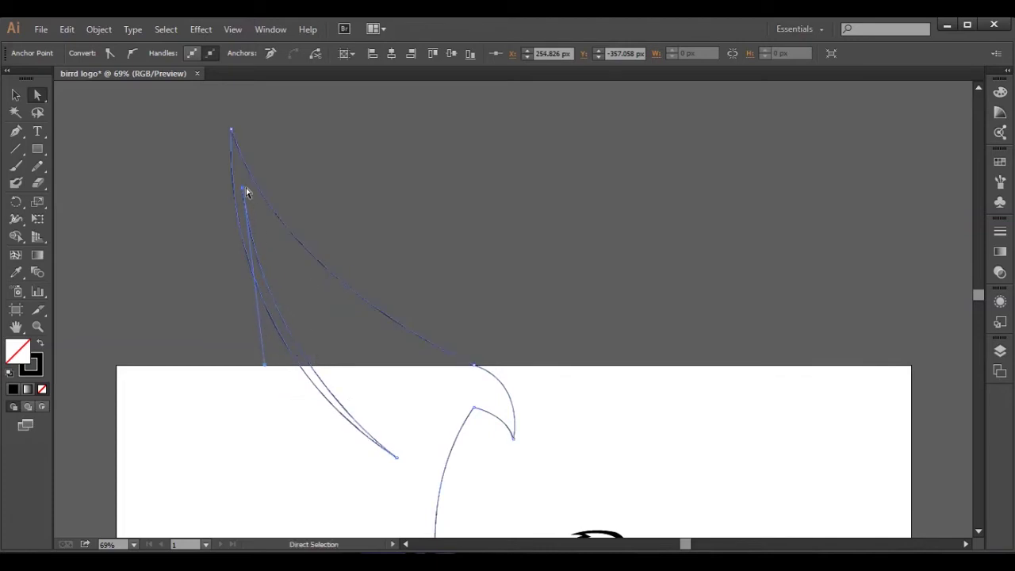
Step: Draw an inner curve and a small closed sliver shape along the feather's edge with the Pen tool
click(15, 132)
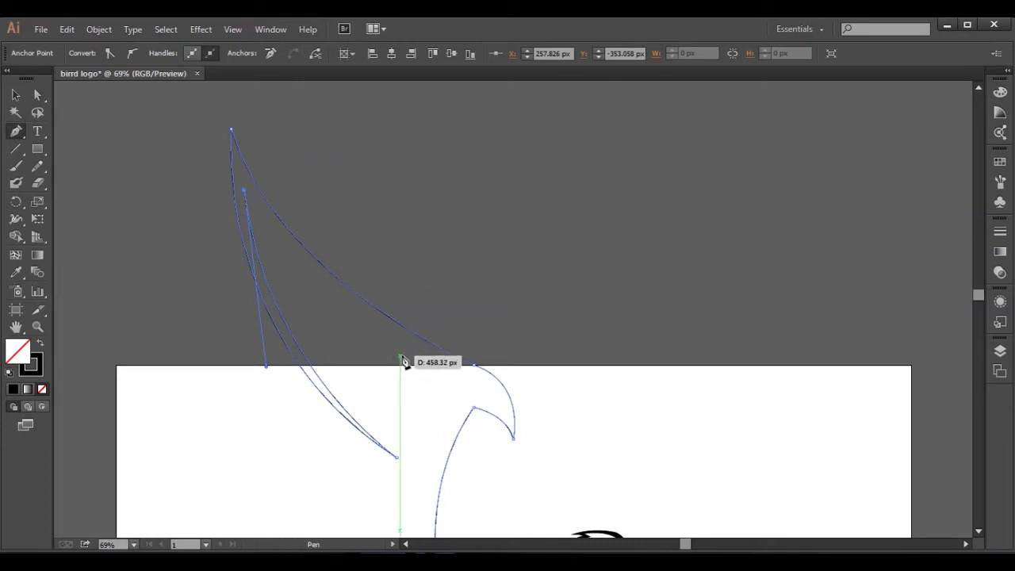
mouse_move(407, 365)
mouse_down()
mouse_move(530, 407)
mouse_move(414, 367)
mouse_up()
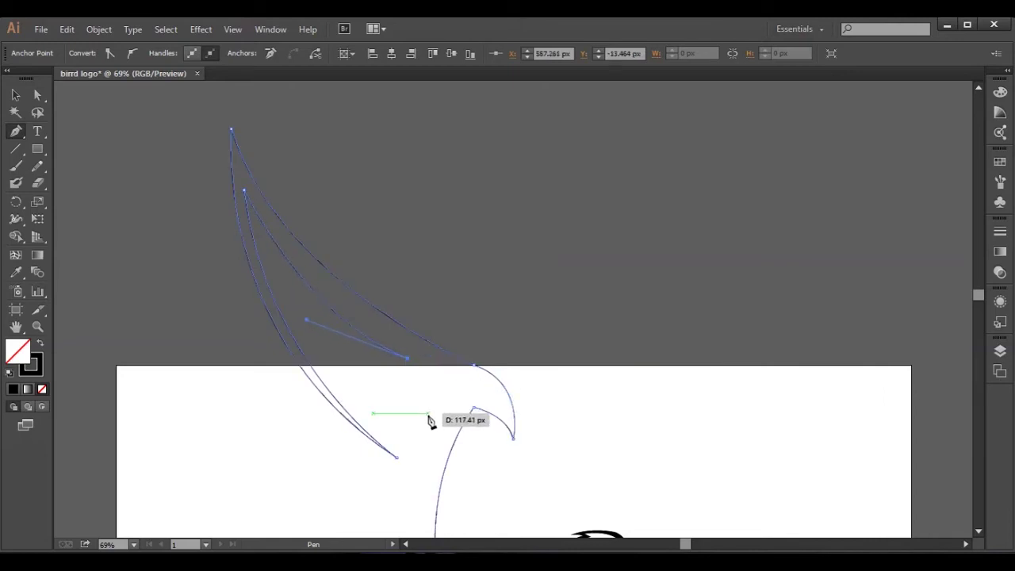
drag(429, 418, 407, 452)
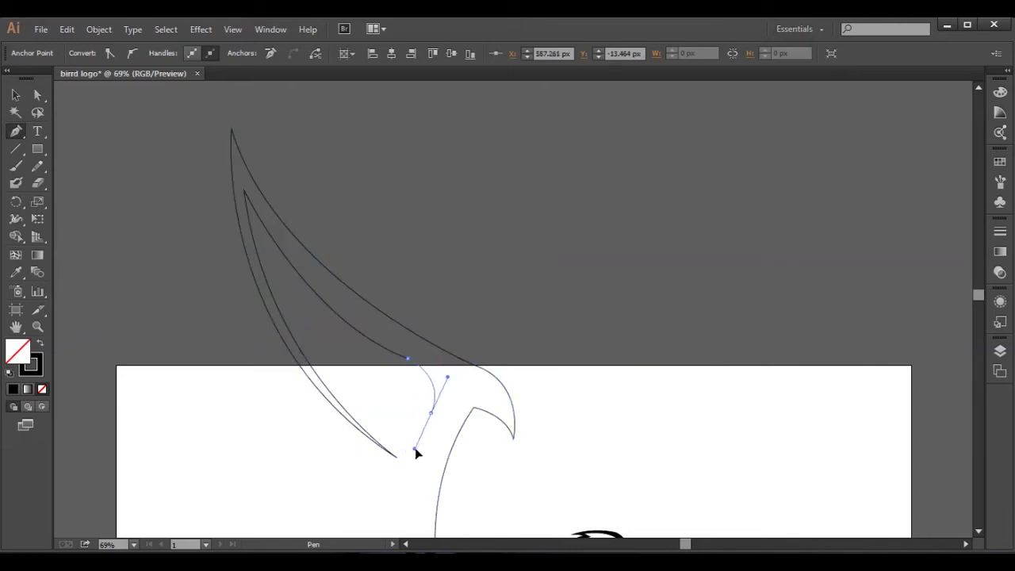
click(431, 414)
scroll(793, 540, down, 5)
drag(469, 510, 557, 470)
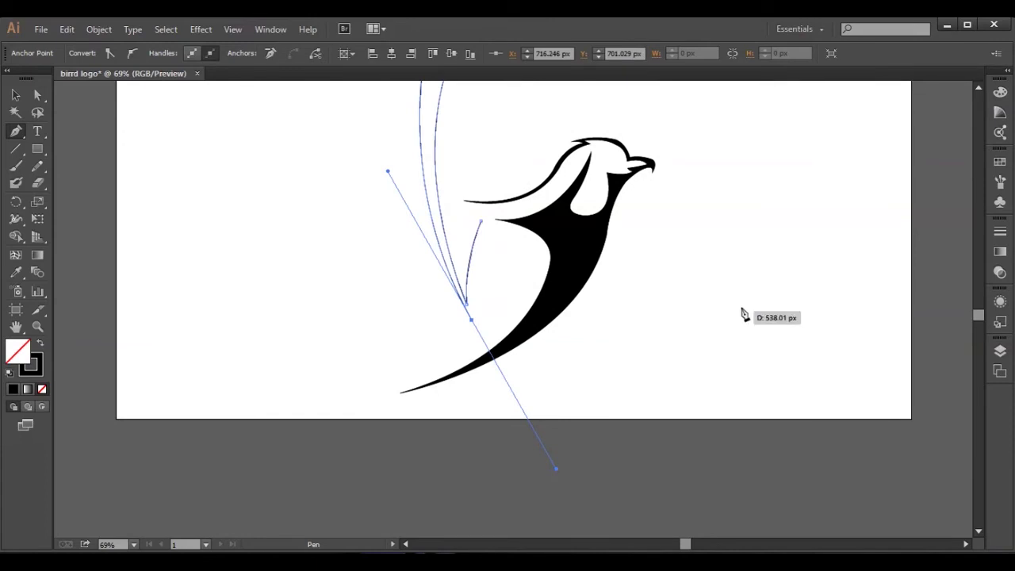
scroll(515, 317, up, 2)
scroll(515, 317, up, 2)
click(473, 460)
click(480, 361)
Step: Nudge the long curved feather path's anchors slightly up and left, undoing the last nudge
click(37, 94)
click(468, 452)
key(Up)
key(Up)
key(Up)
key(Left)
key(Left)
key(Left)
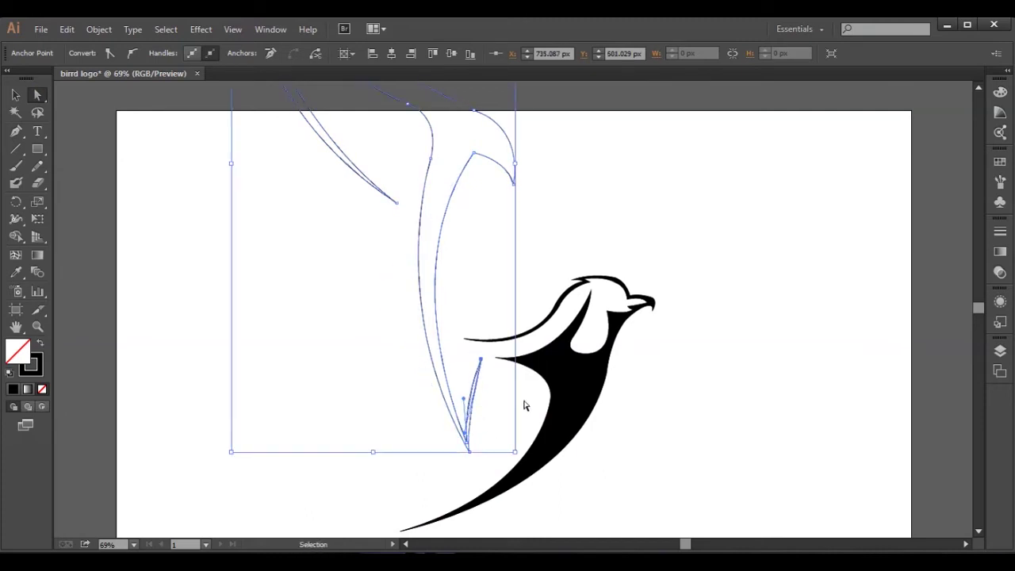
drag(469, 453, 468, 449)
key(Left)
key(Left)
key(Left)
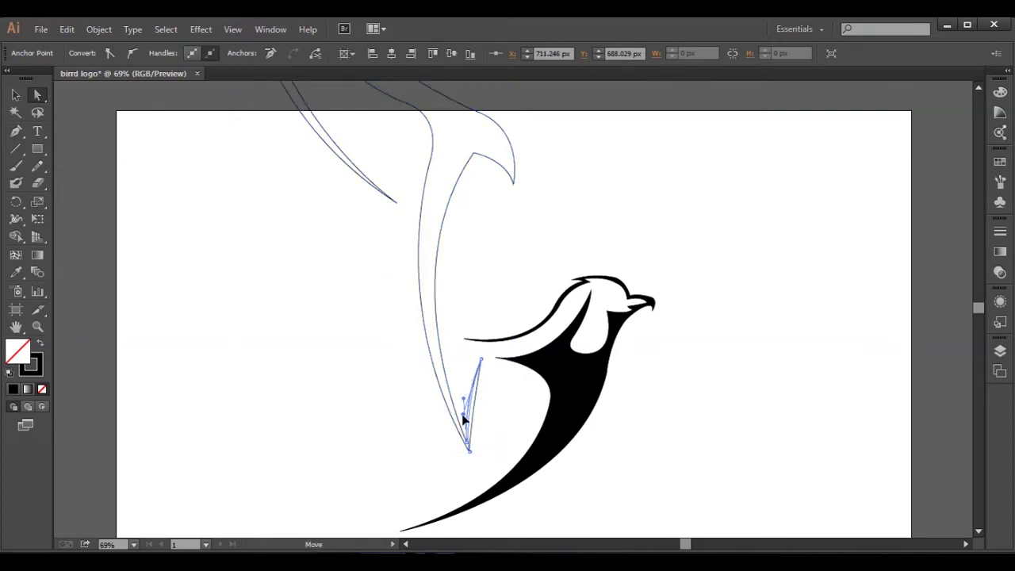
click(517, 399)
key(ctrl+z)
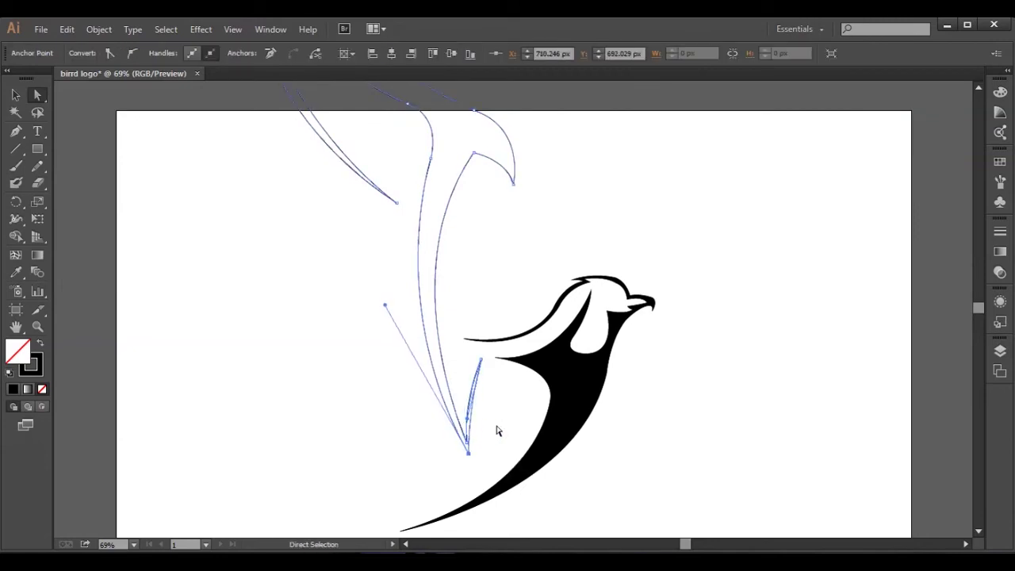
Step: Inspect the anchors of the small inner shape and the lower inner path
click(499, 431)
drag(544, 352, 477, 384)
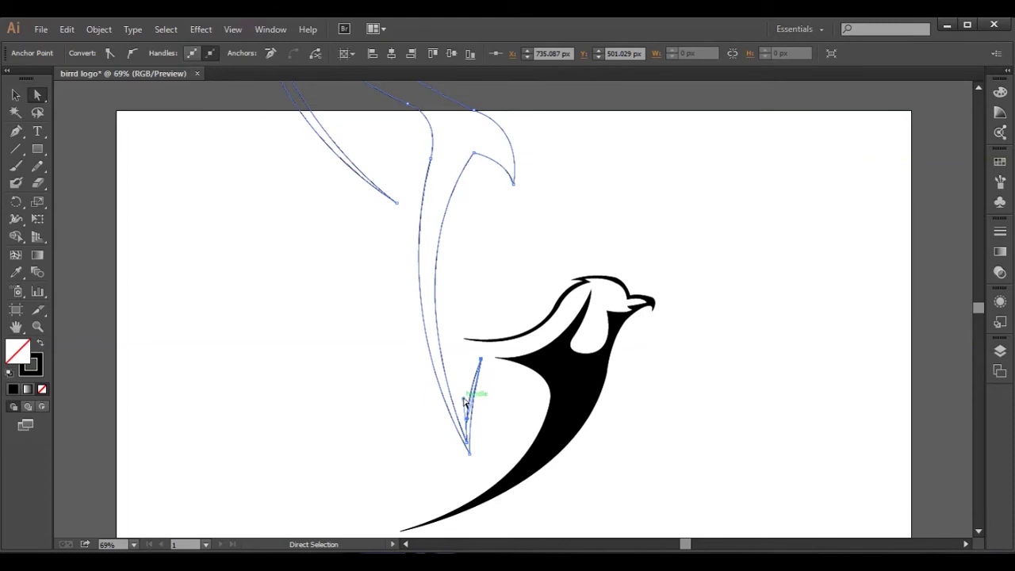
click(514, 405)
drag(490, 408, 465, 446)
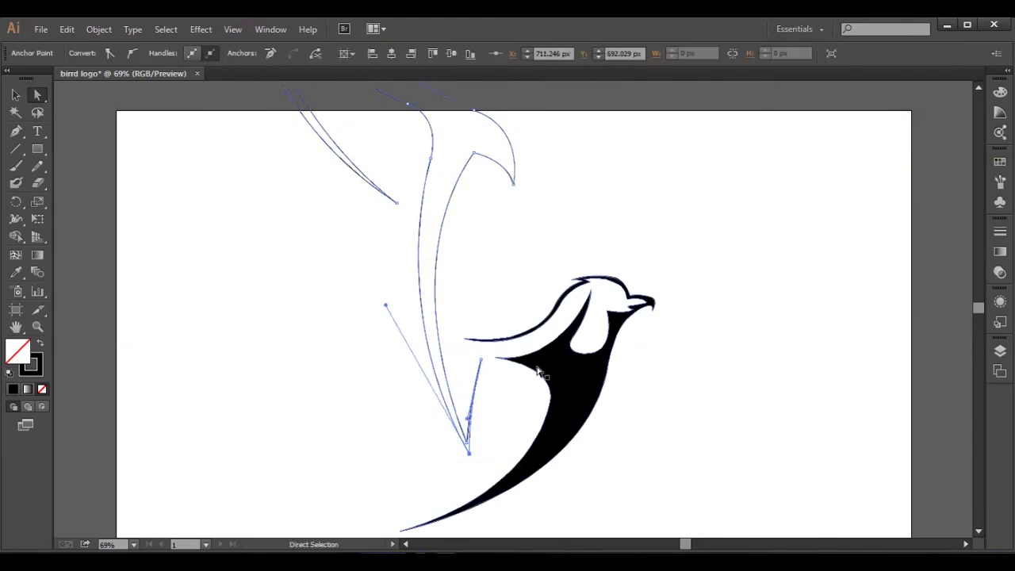
click(510, 409)
drag(482, 362, 469, 397)
click(503, 401)
Step: Select all the feather outline paths and fill them with black
drag(544, 364, 109, 228)
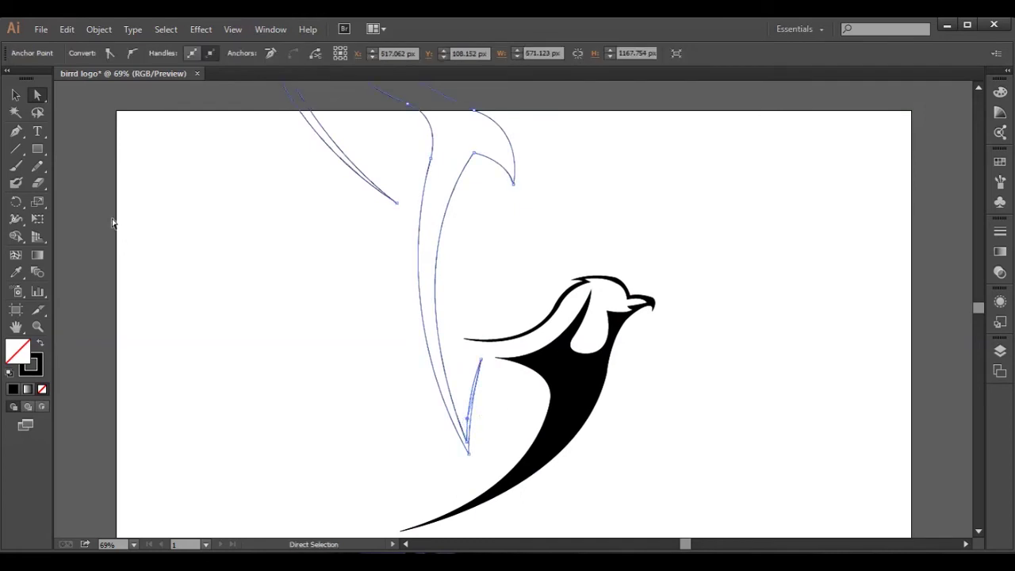
key(v)
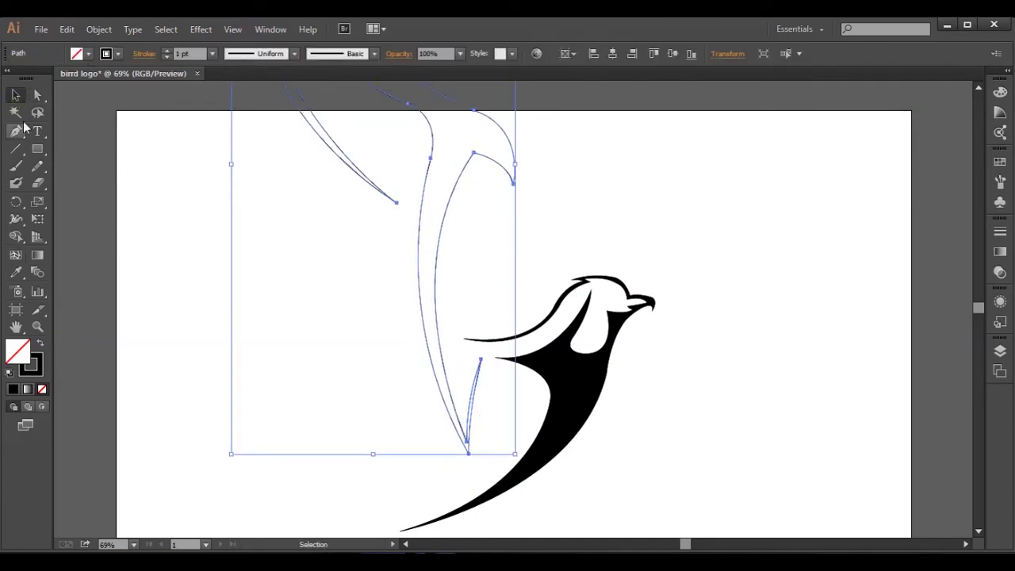
click(12, 389)
Step: Narrow the left wing shape and shift it right and down to join the body
click(246, 220)
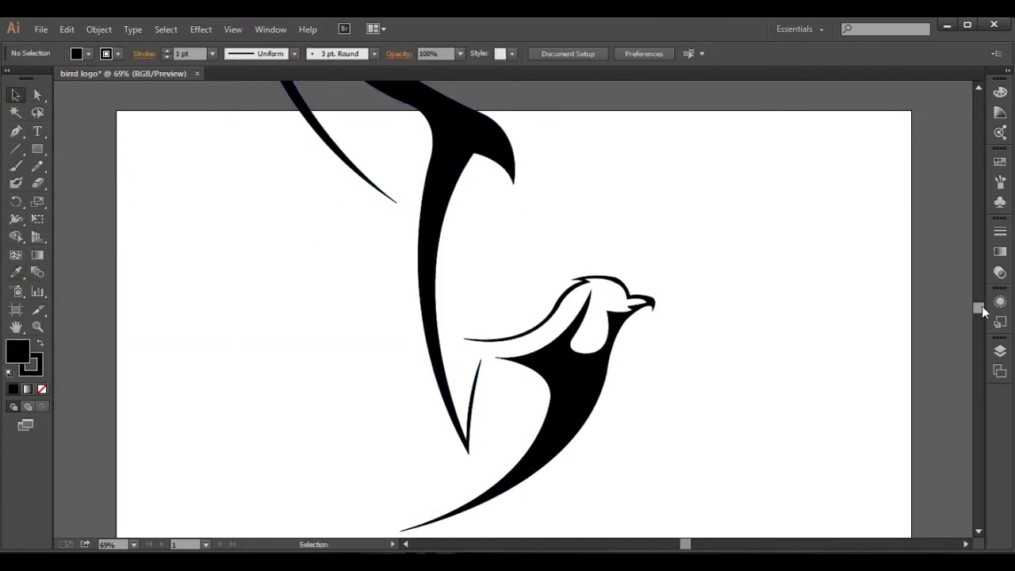
scroll(981, 310, up, 2)
scroll(981, 309, up, 1)
click(509, 242)
drag(519, 236, 489, 238)
key(shift+Right)
key(shift+Right)
key(shift+Down)
key(shift+Right)
key(shift+Right)
key(shift+Down)
key(shift+Right)
key(shift+Down)
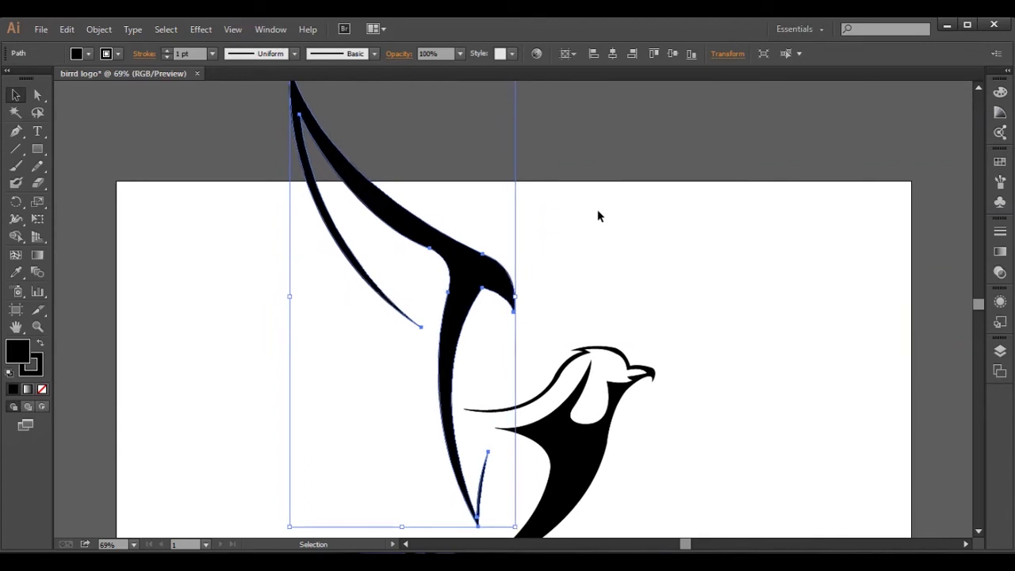
Step: Scale the whole bird down from a corner and move it right and down on the page
scroll(729, 238, down, 2)
scroll(733, 278, down, 1)
click(737, 301)
key(ctrl+a)
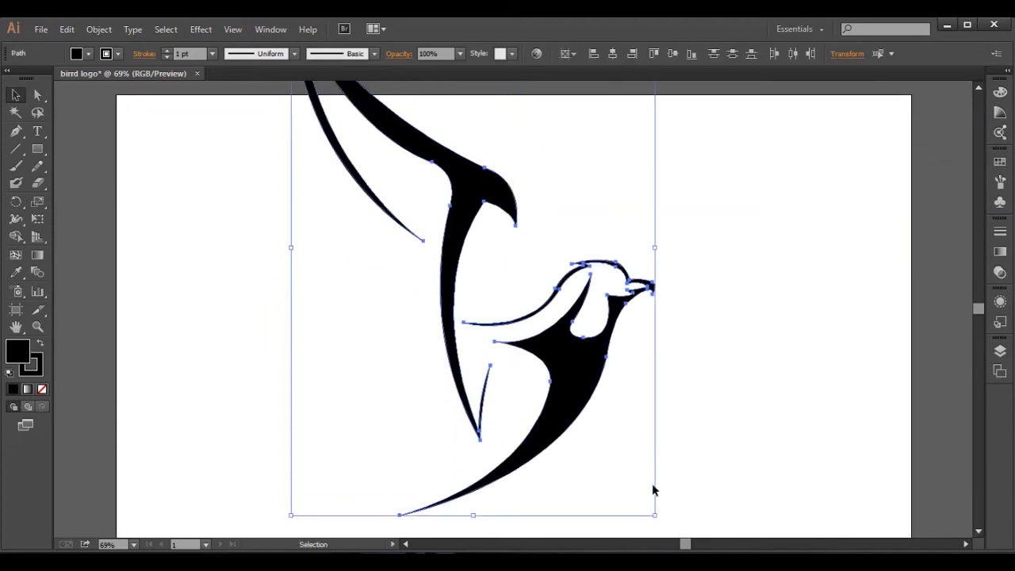
drag(657, 516, 636, 313)
drag(461, 280, 626, 357)
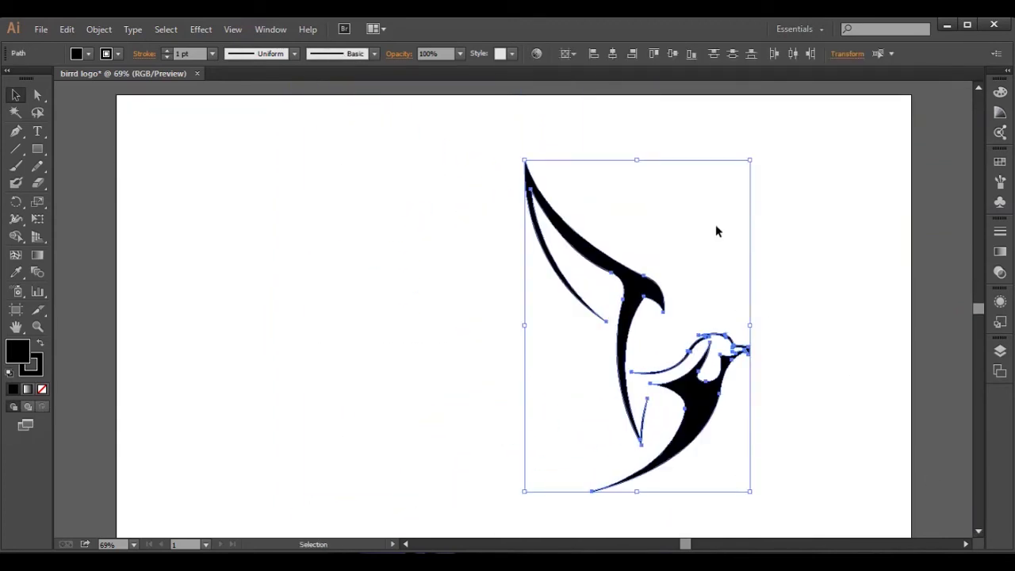
click(782, 236)
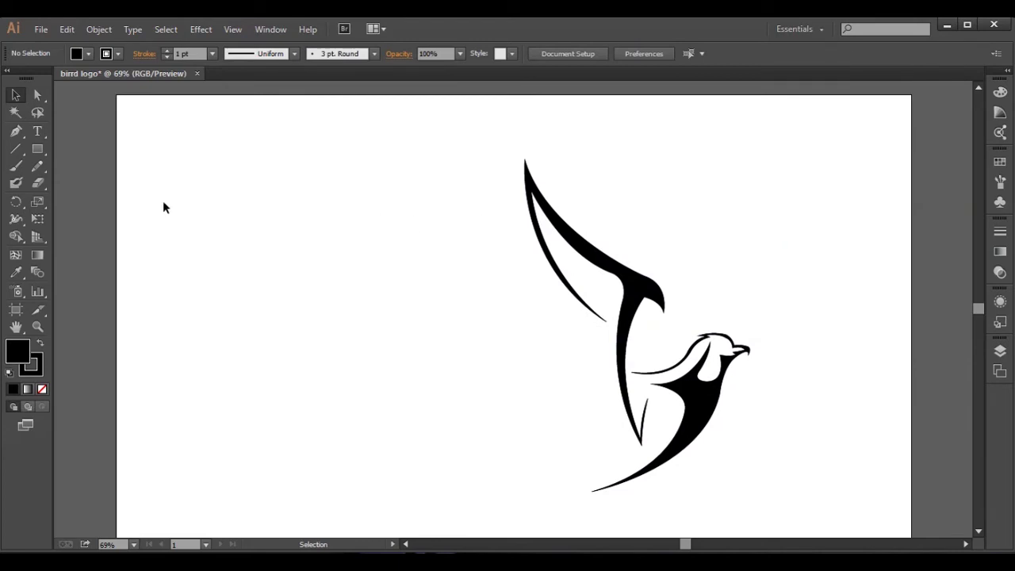
Step: Draw an unfilled curved feather path left of the wing, ending in a hooked tip
click(538, 273)
drag(513, 219, 504, 181)
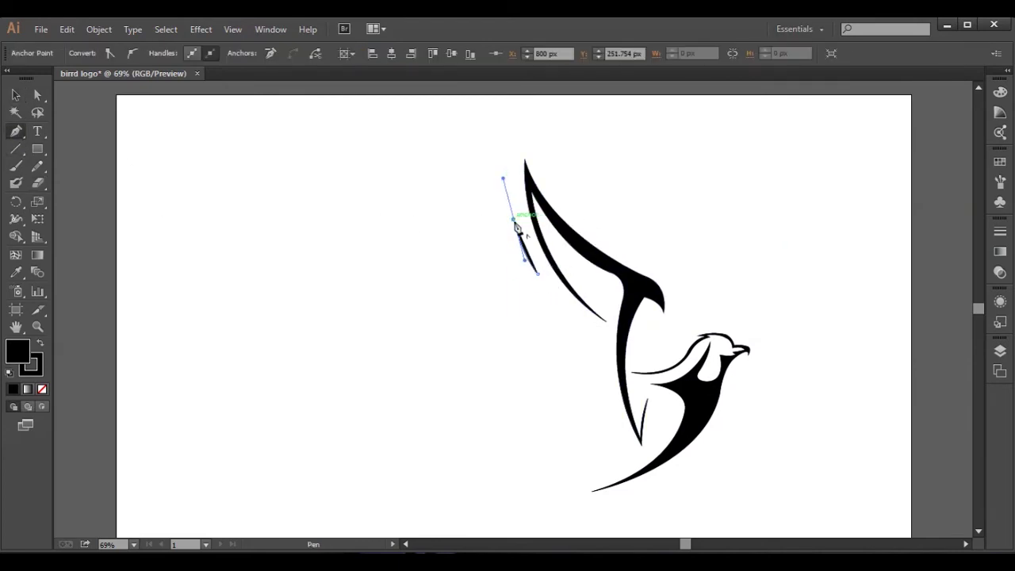
click(42, 389)
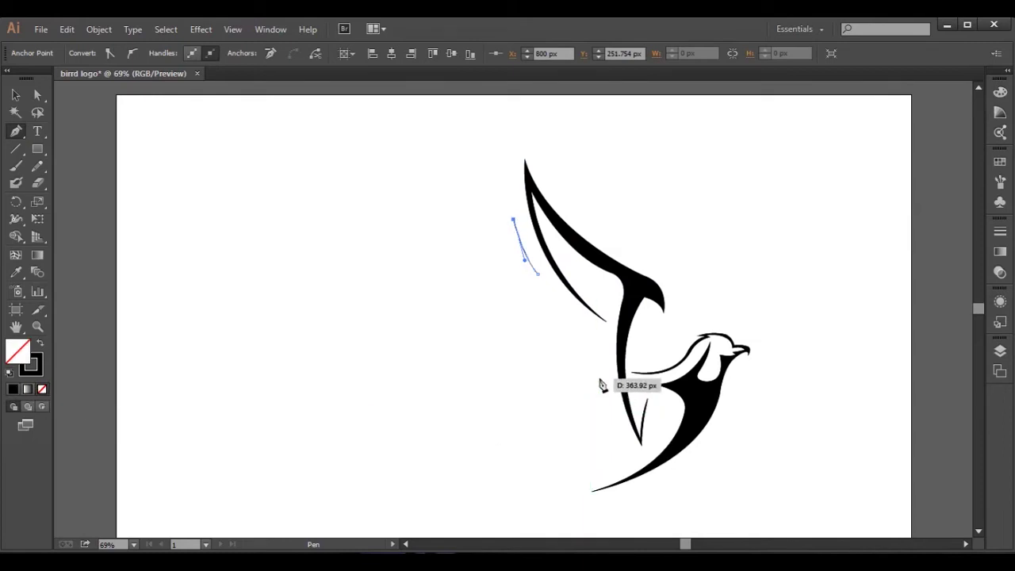
mouse_move(600, 374)
mouse_down()
mouse_move(723, 401)
mouse_move(716, 429)
mouse_move(718, 419)
mouse_up()
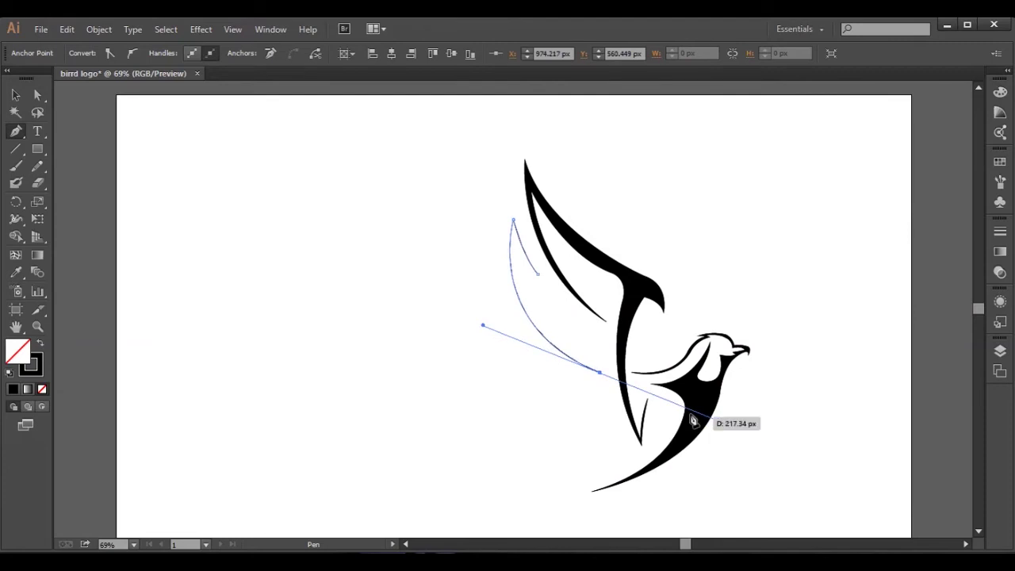
mouse_move(524, 287)
mouse_down()
mouse_move(517, 248)
mouse_move(539, 273)
mouse_up()
Step: Refine the new feather's curve by dragging an anchor handle with Direct Selection
click(38, 95)
click(517, 250)
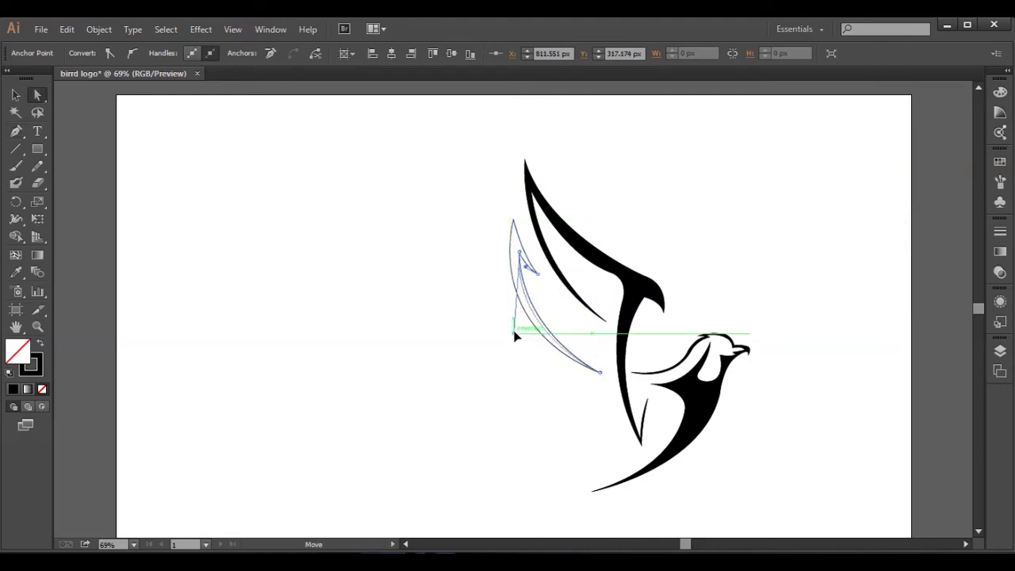
mouse_move(511, 328)
mouse_down()
mouse_move(520, 341)
mouse_move(528, 265)
mouse_up()
click(552, 304)
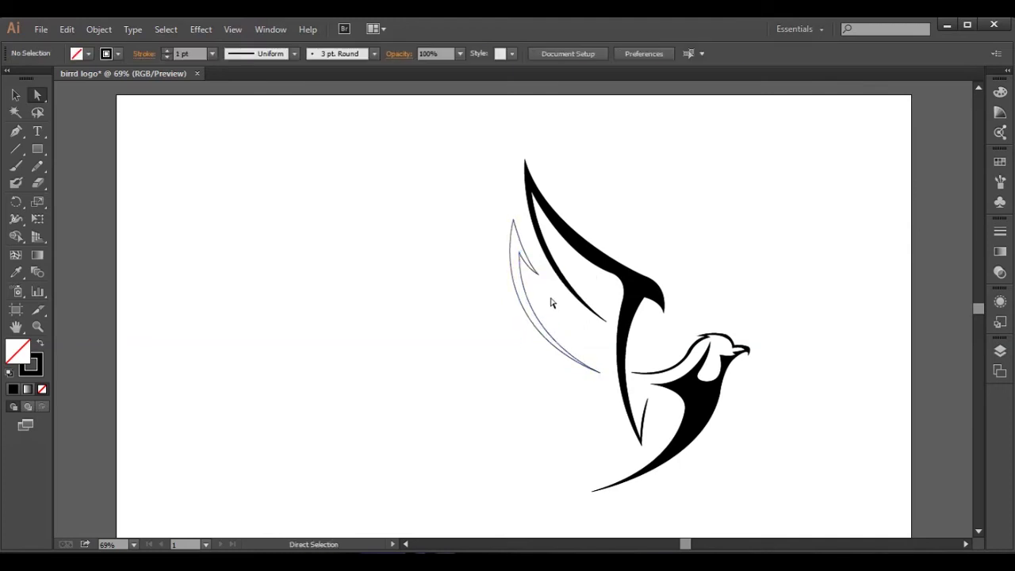
Step: Copy the wing's black fill onto the new feather with the Eyedropper
click(532, 273)
click(16, 94)
click(526, 261)
key(i)
click(611, 279)
Step: Tilt the new feather slightly and place a tilted copy lower-left of it
key(v)
click(513, 221)
drag(513, 216, 508, 224)
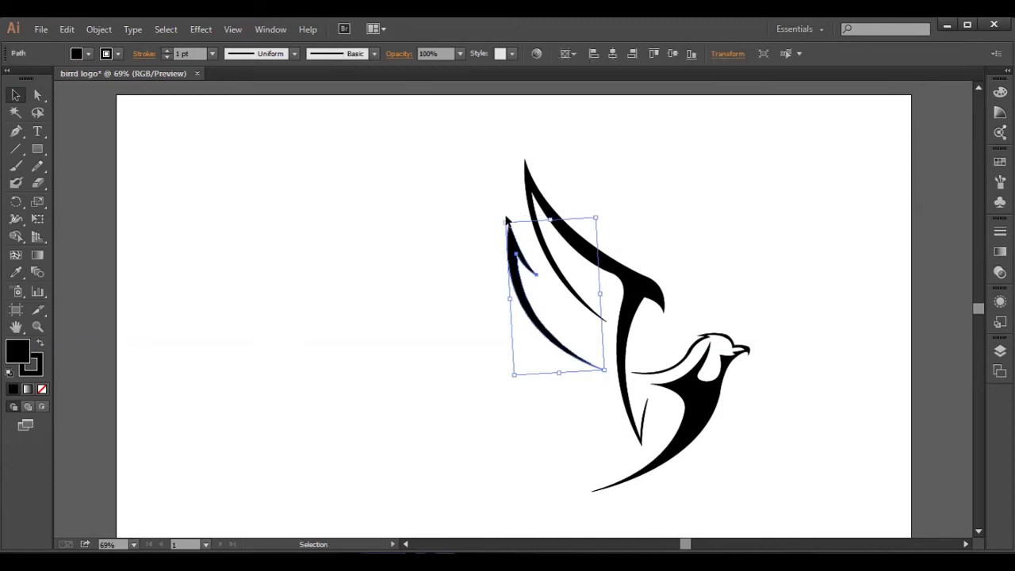
click(420, 252)
mouse_move(508, 246)
mouse_down()
mouse_move(493, 308)
mouse_move(510, 304)
mouse_up()
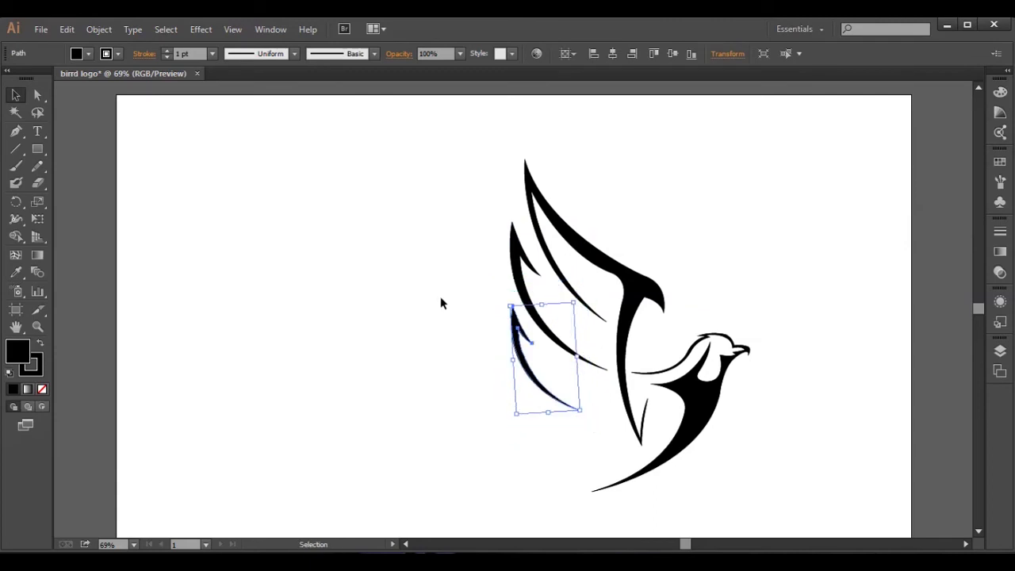
drag(594, 399, 598, 408)
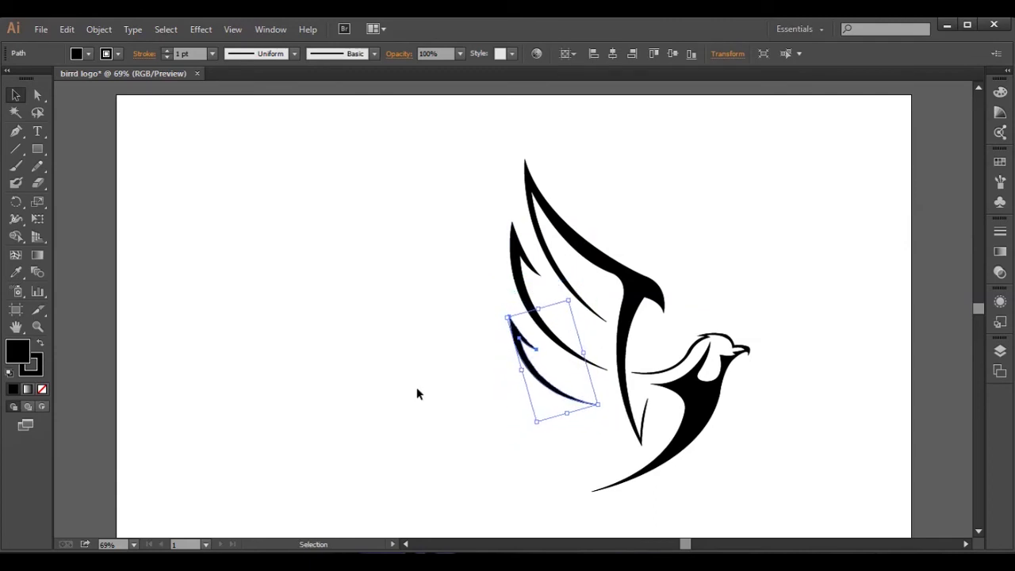
Step: Enlarge the upper wing stroke and nudge it up and left
click(587, 280)
drag(668, 157, 684, 119)
key(shift+Up)
key(shift+Up)
key(shift+Up)
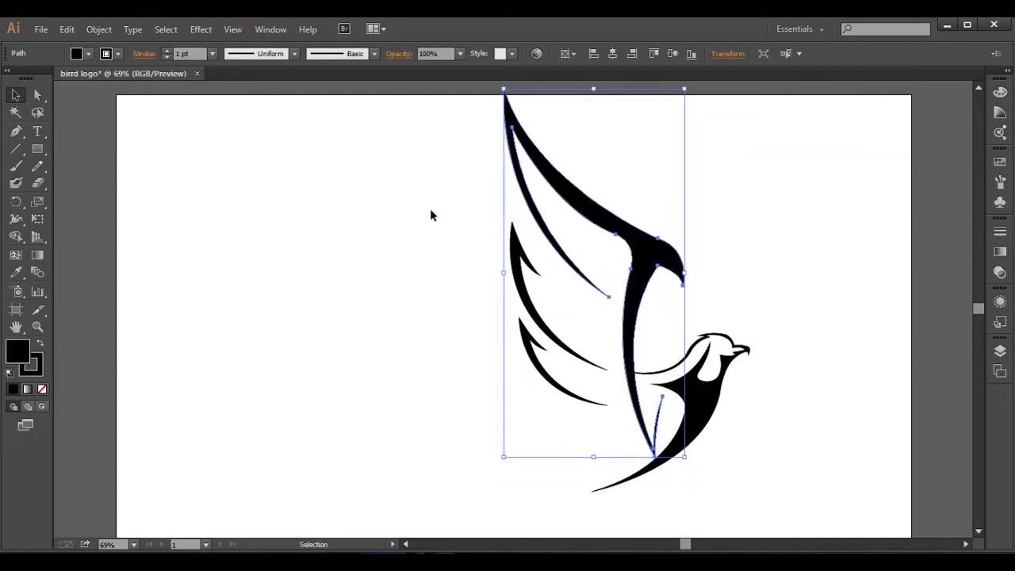
key(shift+Left)
key(shift+Left)
key(Up)
key(Up)
key(Up)
key(Left)
key(Left)
key(Left)
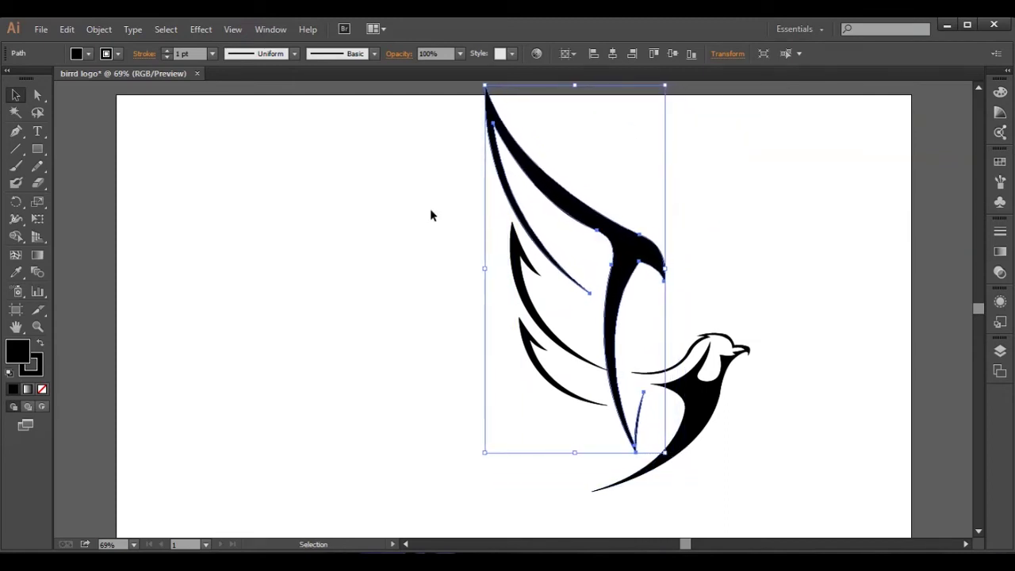
key(Left)
key(Left)
key(Left)
Step: Move the two smaller feathers about 80 px left and nudge the upper wing further up-left
click(430, 209)
drag(515, 285, 453, 268)
click(492, 135)
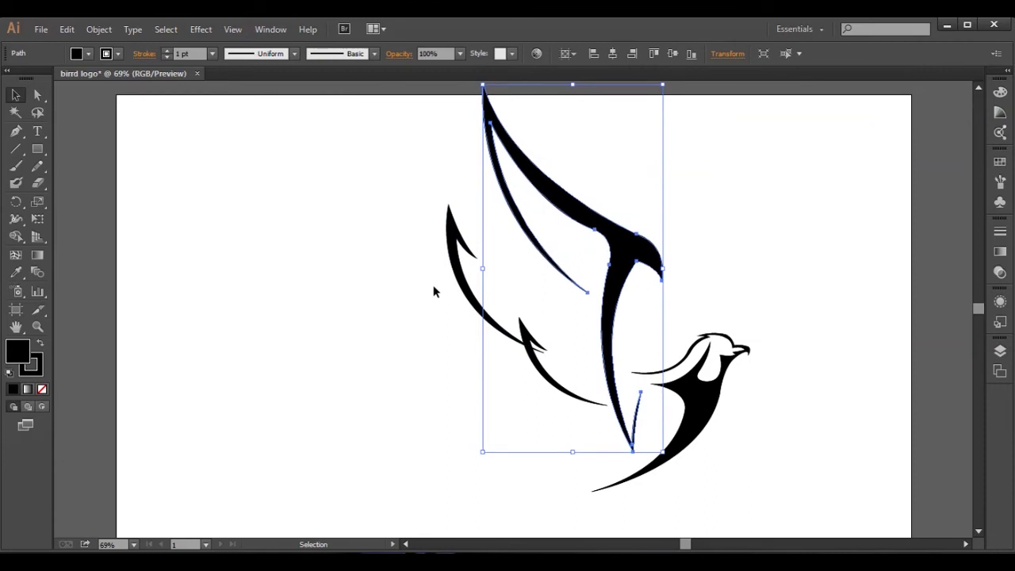
key(Up)
key(Up)
key(Up)
key(Left)
key(Left)
key(Left)
Step: Raise the left feather about 72 px, enlarge it and tilt it counter-clockwise
click(420, 235)
drag(451, 237, 454, 175)
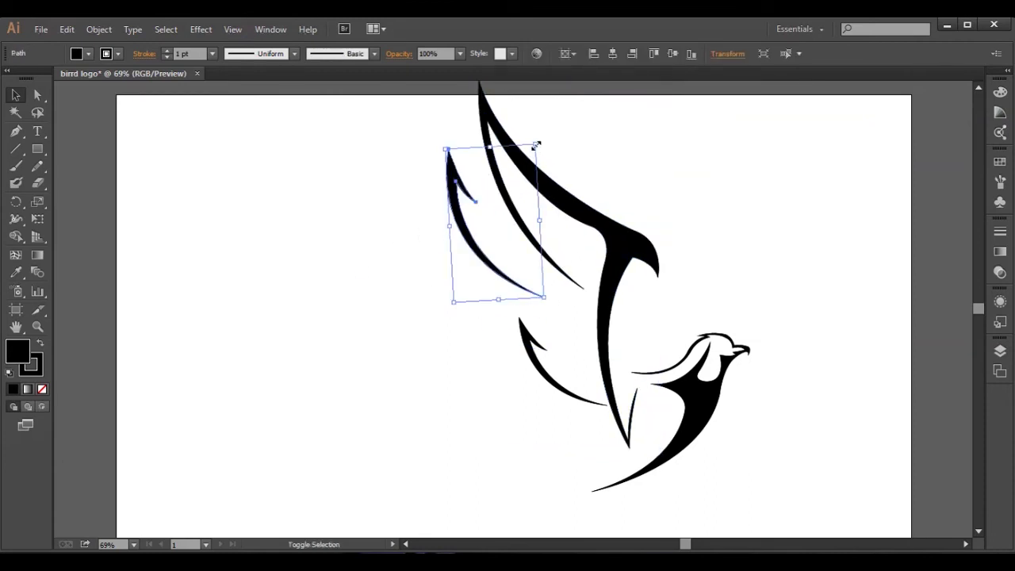
drag(536, 145, 558, 114)
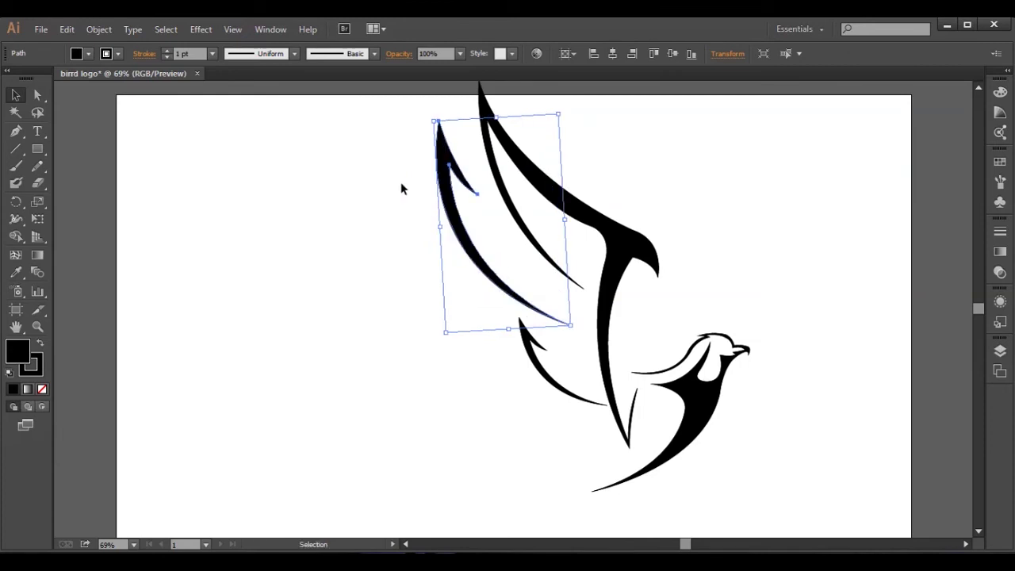
drag(430, 115, 431, 129)
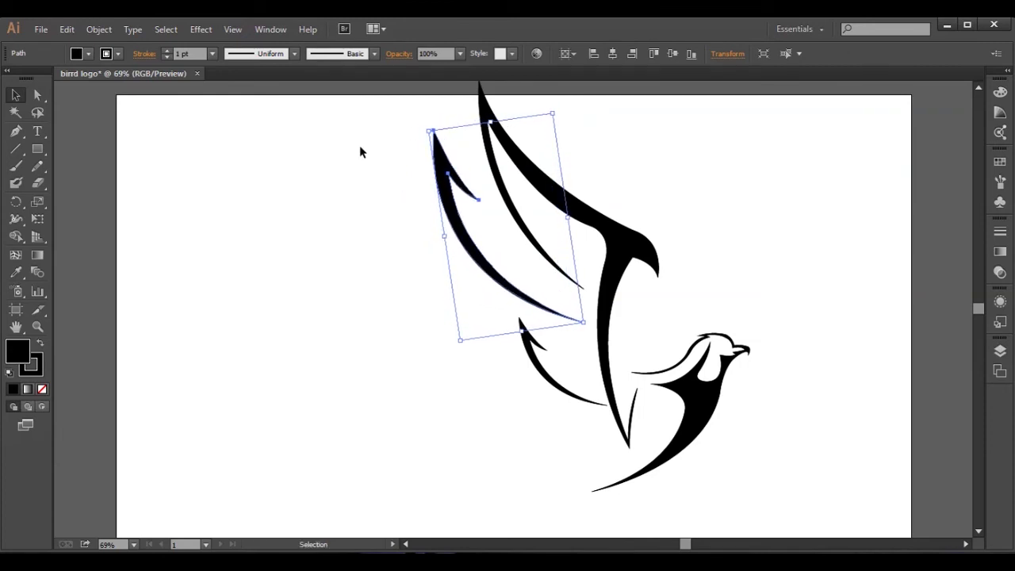
key(Right)
key(Right)
key(Right)
key(Right)
key(Right)
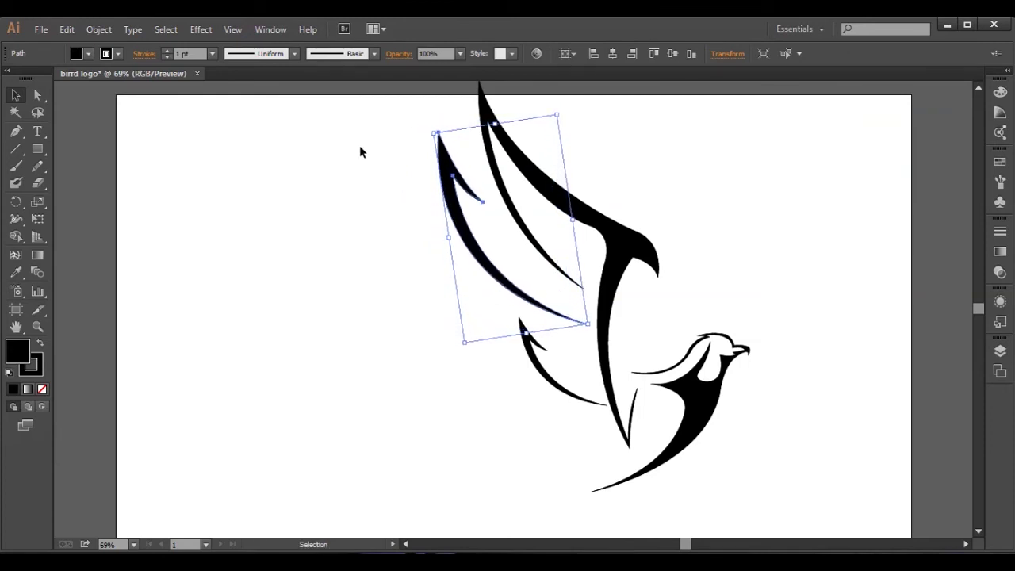
Step: Move the hook feather up, enlarge it and rotate it counter-clockwise
drag(530, 351, 443, 316)
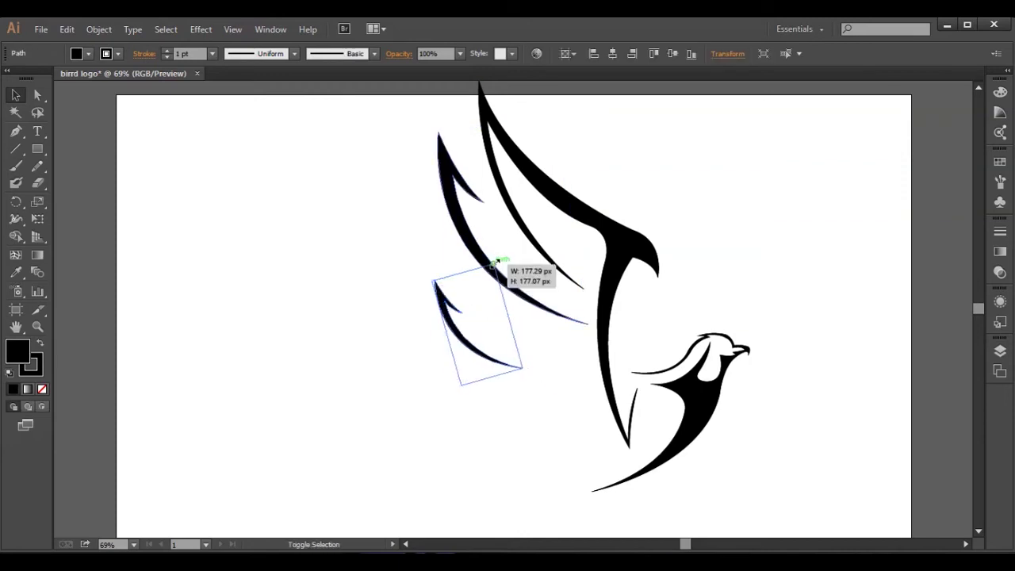
drag(497, 262, 478, 259)
drag(412, 317, 458, 245)
drag(412, 193, 403, 229)
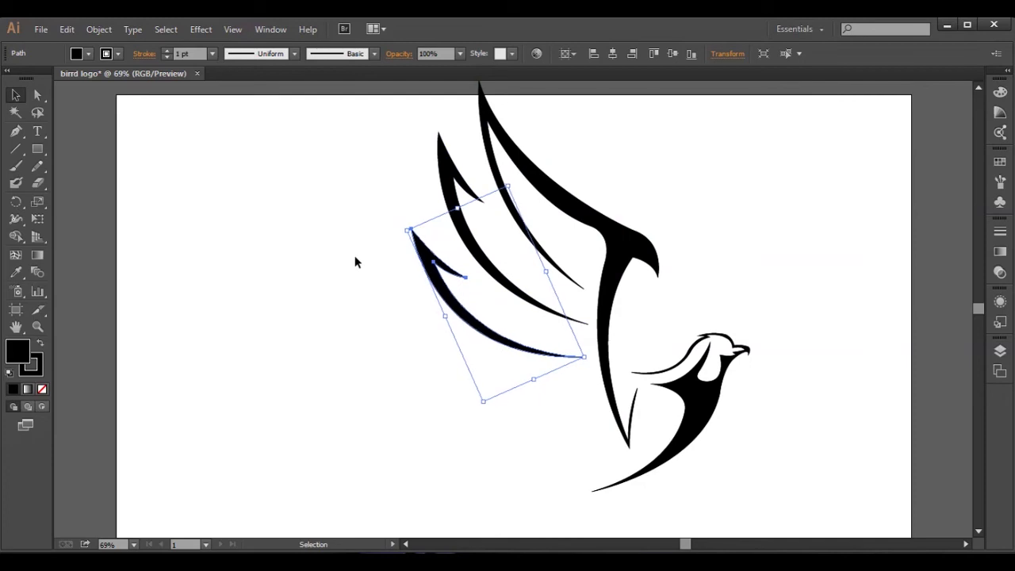
Step: Place a duplicate feather higher up and rotate it slightly into position
drag(414, 235, 428, 141)
key(Left)
key(Left)
key(Left)
key(Left)
key(Left)
key(Left)
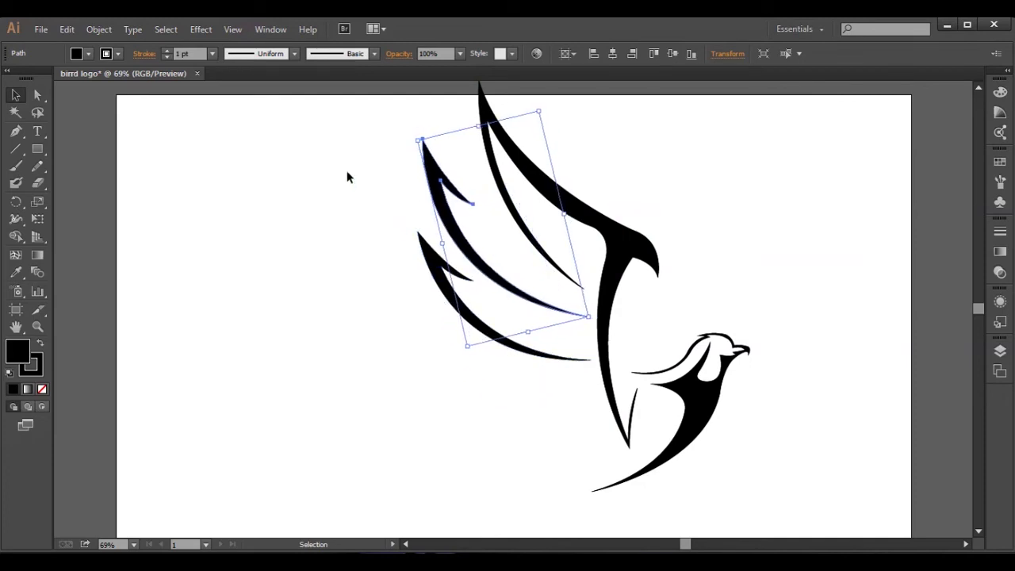
drag(539, 112, 537, 117)
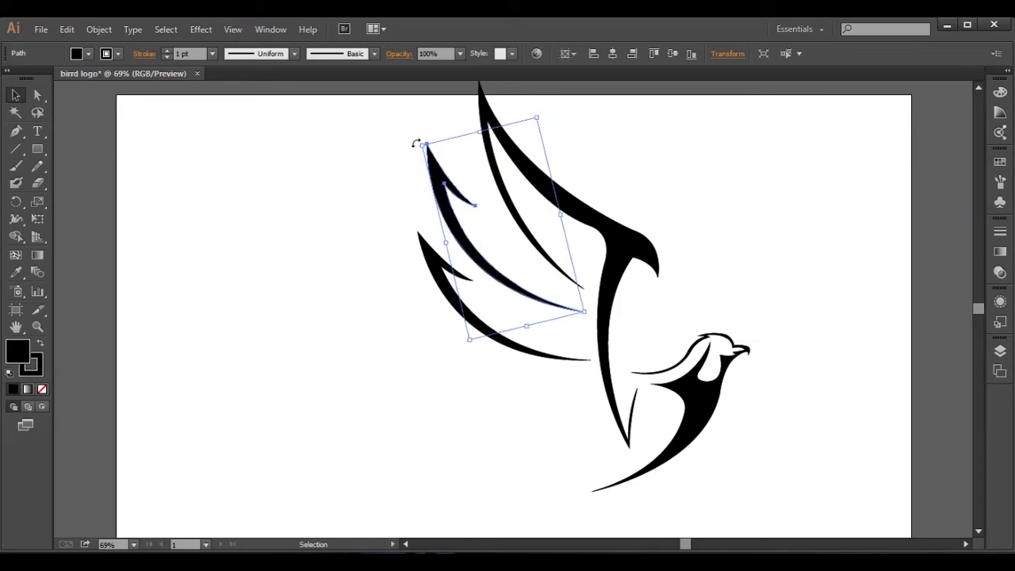
drag(422, 147, 414, 151)
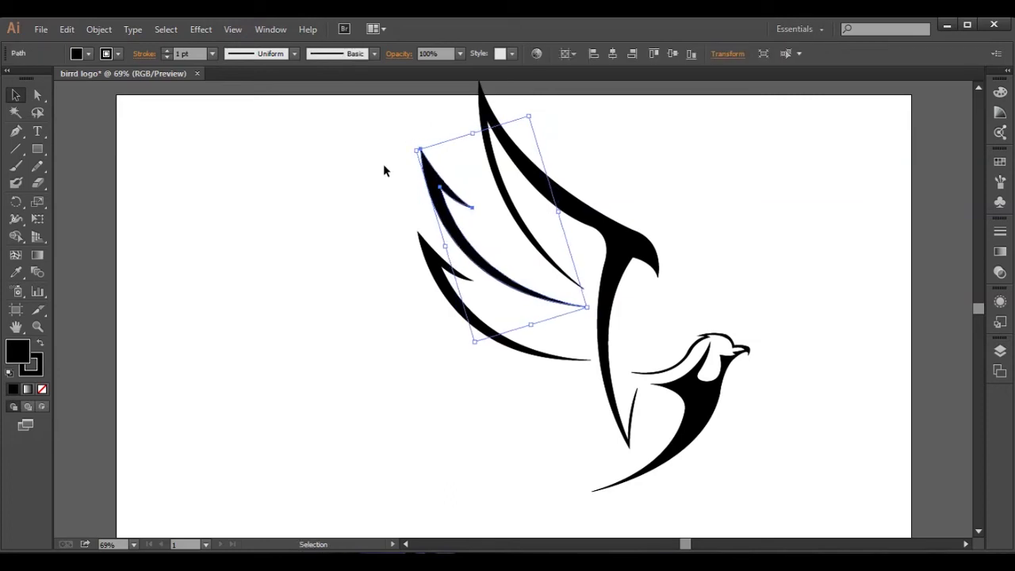
Step: Turn the lower feathers more upright and move them up into line with the others
click(384, 170)
click(442, 314)
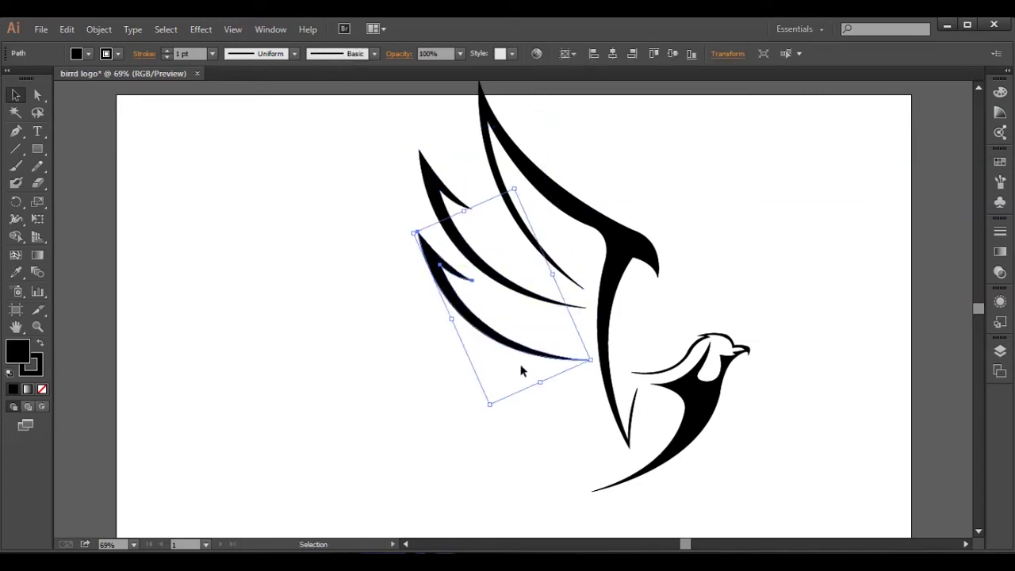
drag(442, 196, 419, 154)
drag(487, 272, 508, 241)
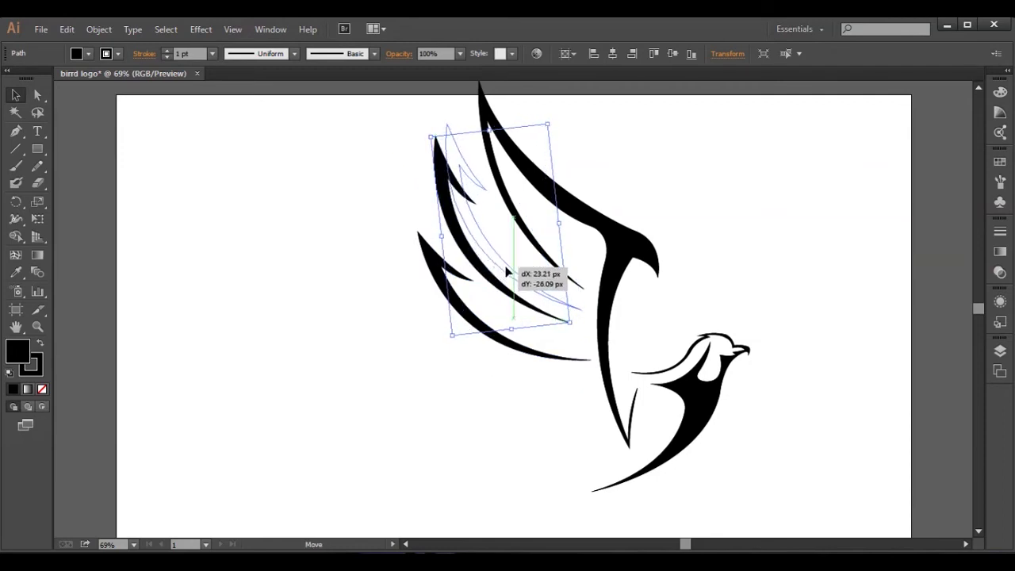
click(410, 333)
drag(444, 278, 436, 245)
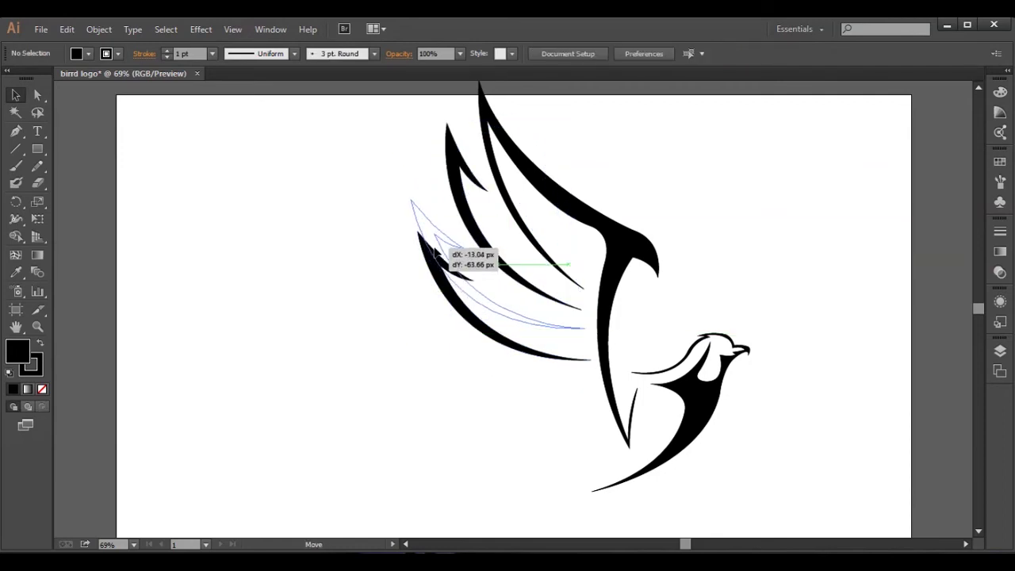
drag(396, 197, 398, 197)
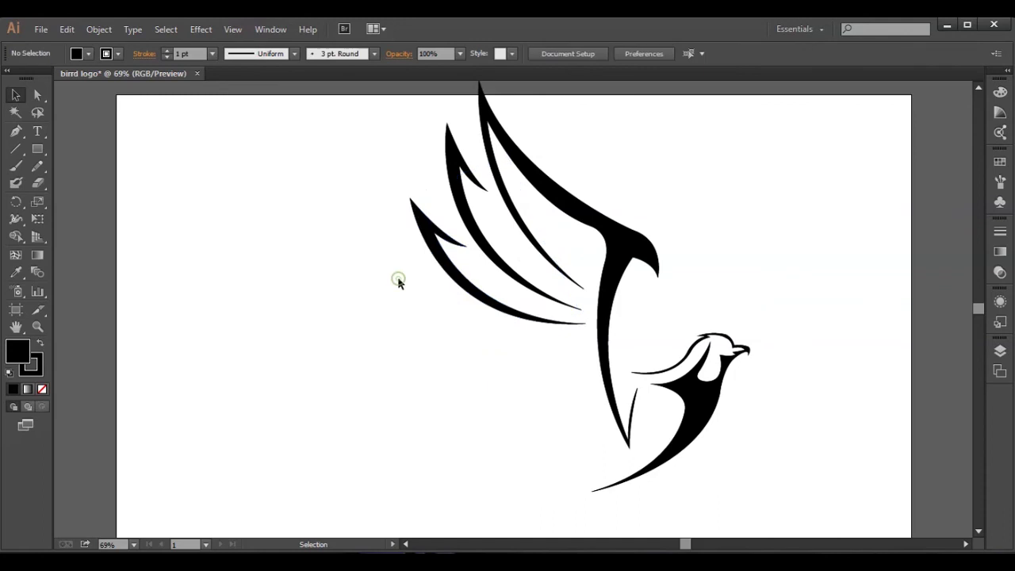
Step: Resize the lower feather from its top and rotate it further downward
click(347, 289)
click(419, 220)
mouse_move(407, 208)
mouse_down()
mouse_move(399, 204)
mouse_move(406, 219)
mouse_move(386, 274)
mouse_up()
click(398, 203)
drag(499, 192, 500, 205)
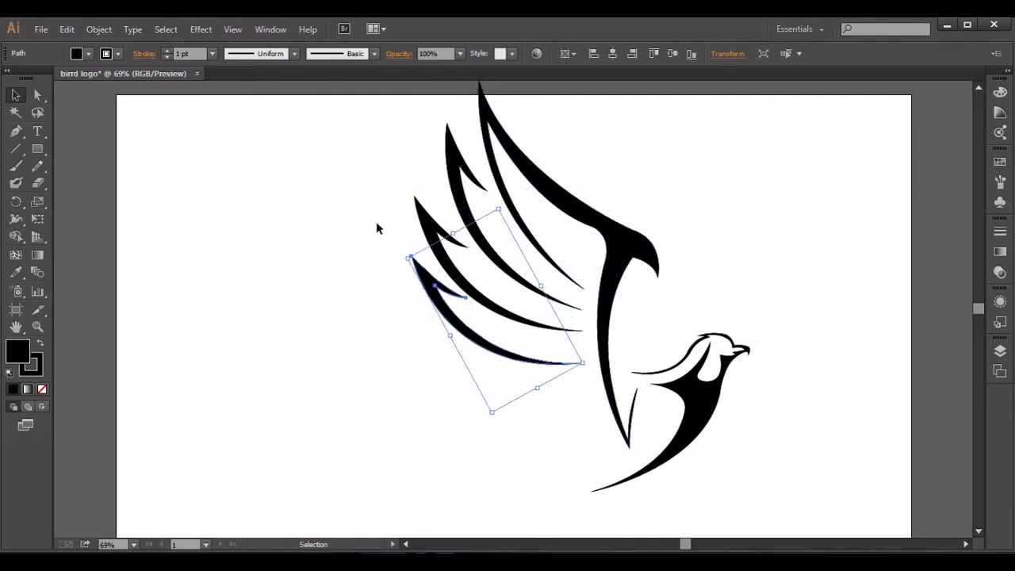
click(409, 250)
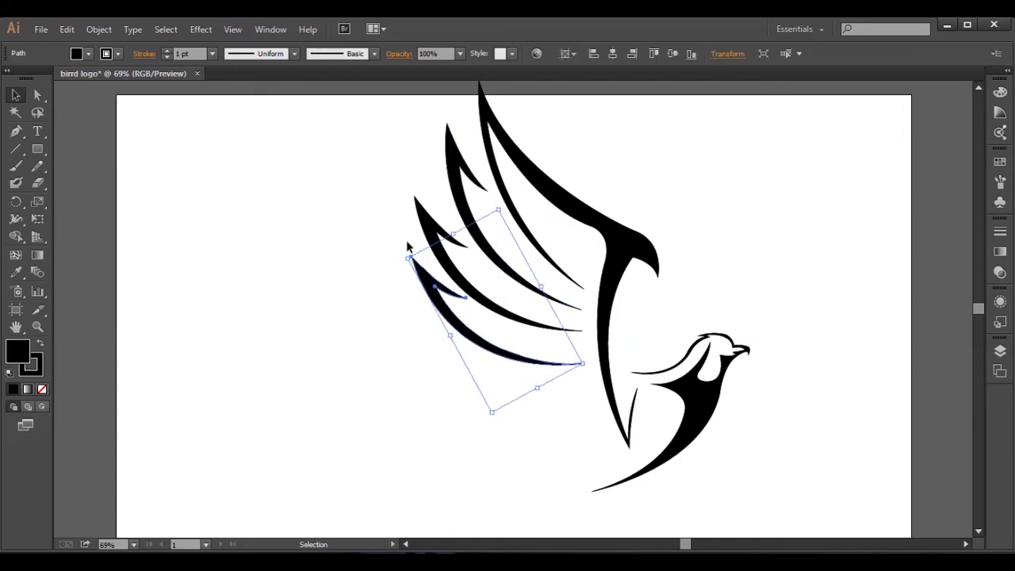
drag(406, 255, 388, 352)
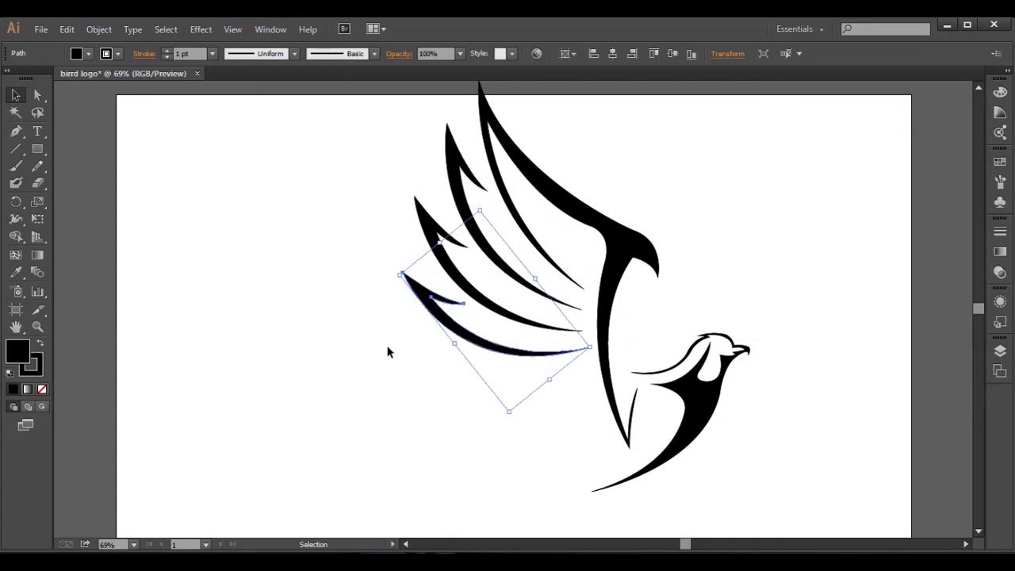
click(393, 402)
Step: Place a copy below the lower feather, rotated to fan out and nudged right and down
drag(452, 333, 445, 369)
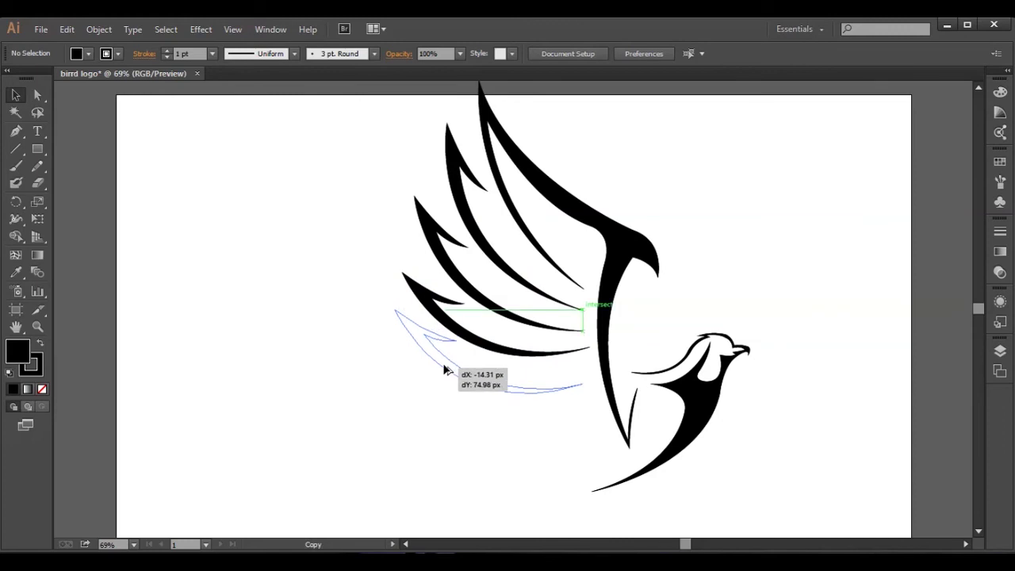
mouse_move(387, 311)
mouse_down()
mouse_move(409, 330)
mouse_move(394, 309)
mouse_move(385, 334)
mouse_move(394, 343)
mouse_up()
click(403, 324)
key(Right)
key(Right)
key(Right)
key(Right)
key(Right)
key(Right)
key(Down)
key(Down)
key(Down)
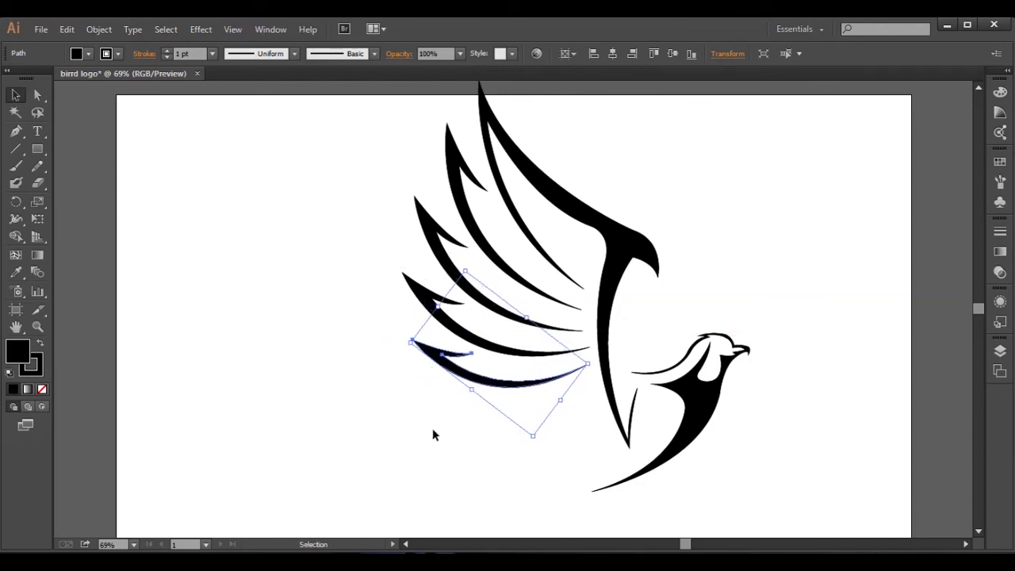
click(443, 412)
Step: Duplicate the lower feather just below it, rotating it and nudging it right
alt+drag(460, 376, 461, 400)
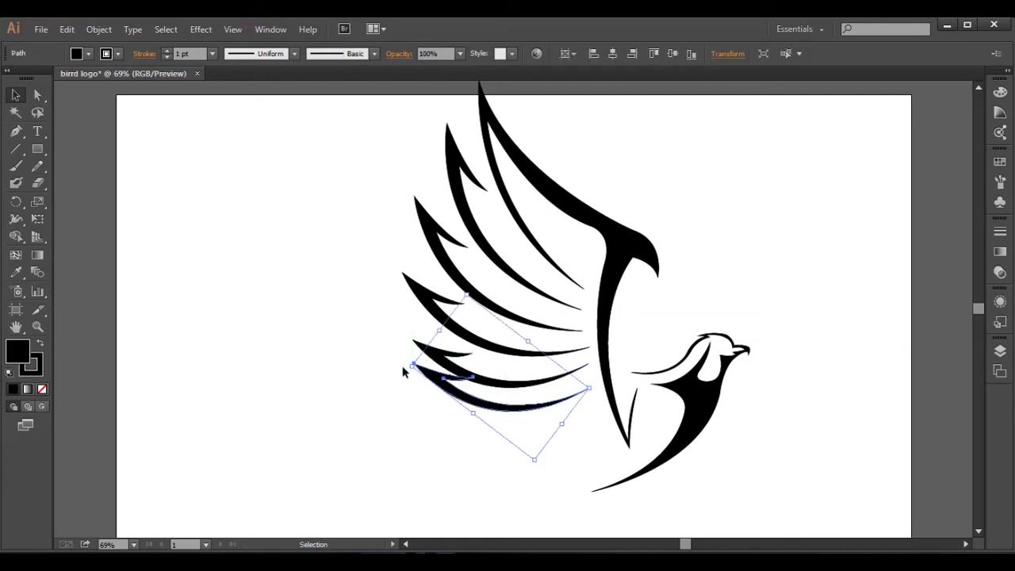
mouse_move(406, 369)
mouse_down()
mouse_move(429, 417)
mouse_move(434, 388)
mouse_up()
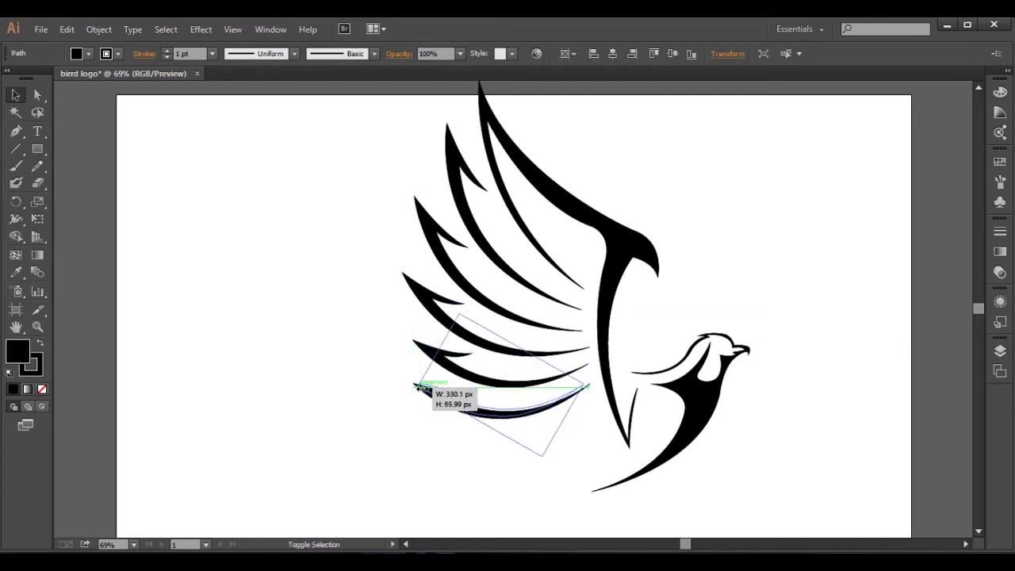
key(Right)
key(Right)
key(Right)
key(Down)
drag(549, 458, 557, 456)
Step: Shift the upper-left feather slightly left
click(274, 378)
click(433, 231)
drag(433, 231, 380, 228)
click(380, 228)
Step: Add two more feather copies beneath, flattening their tilt and shrinking the newest
drag(519, 423, 521, 452)
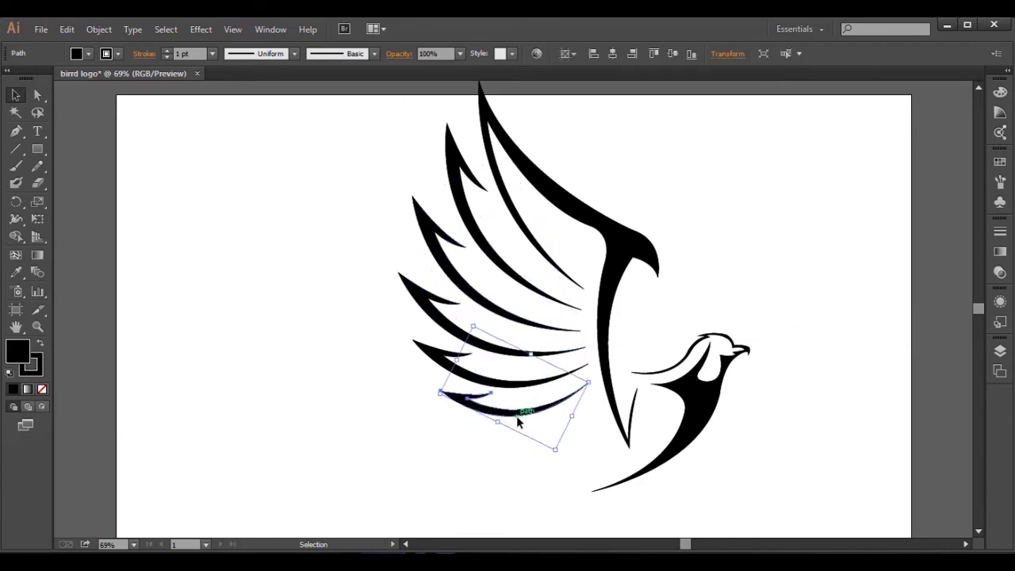
drag(434, 423, 455, 438)
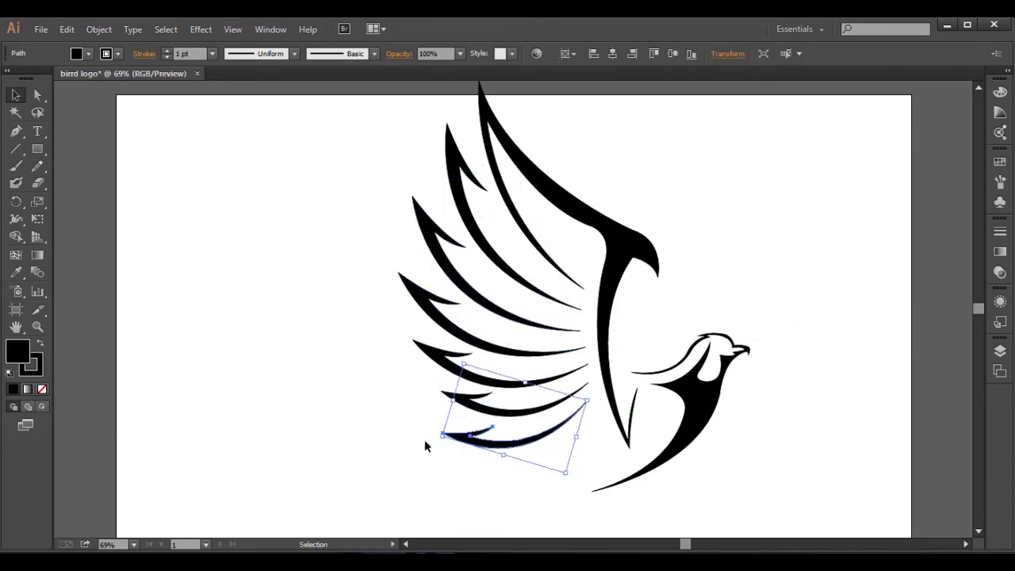
key(Right)
key(Right)
key(Right)
key(Right)
key(Right)
key(Right)
key(Right)
key(Right)
key(Right)
key(Right)
key(Right)
key(Right)
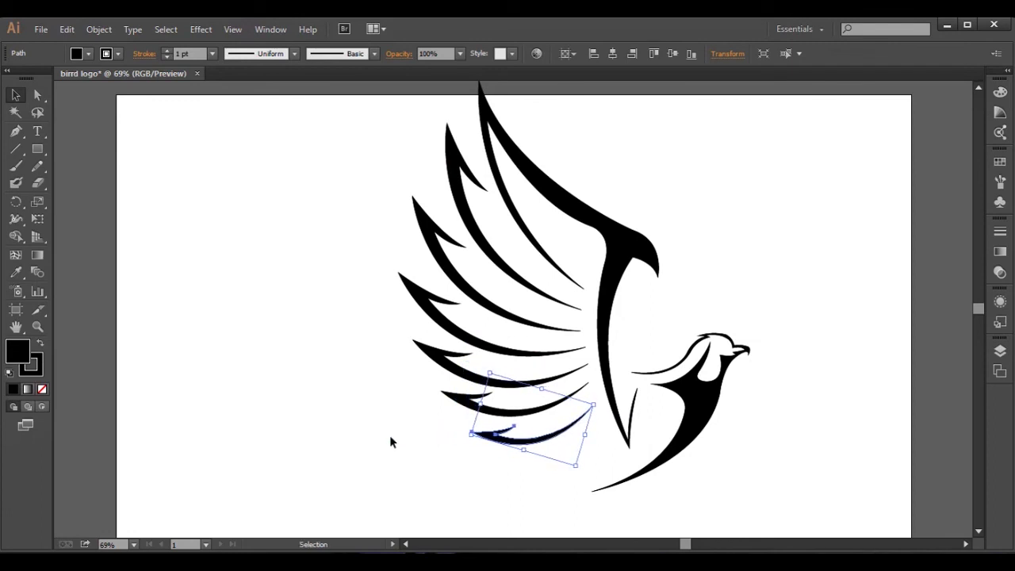
click(389, 436)
drag(517, 445, 523, 465)
drag(583, 491, 484, 492)
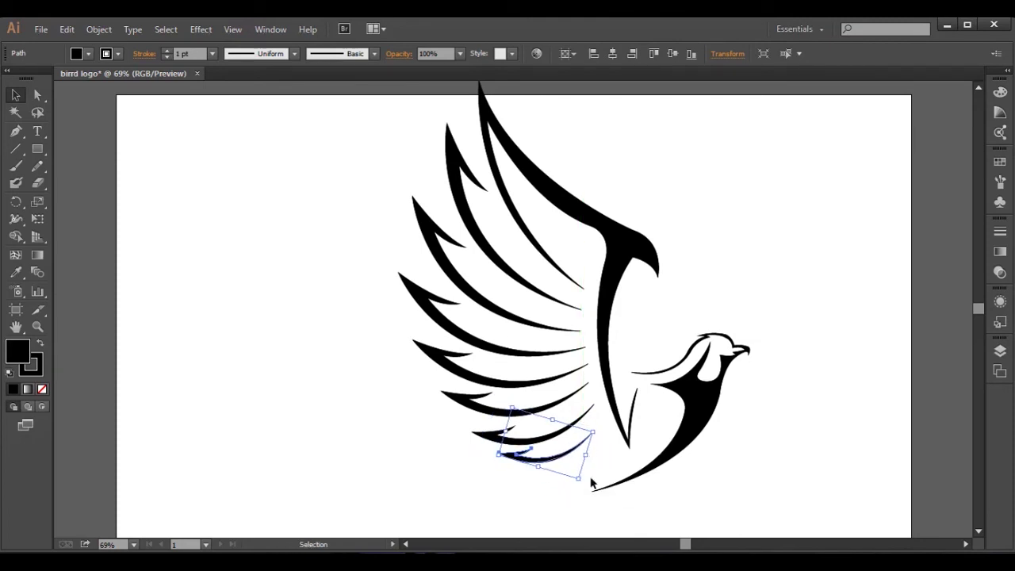
drag(578, 486, 559, 486)
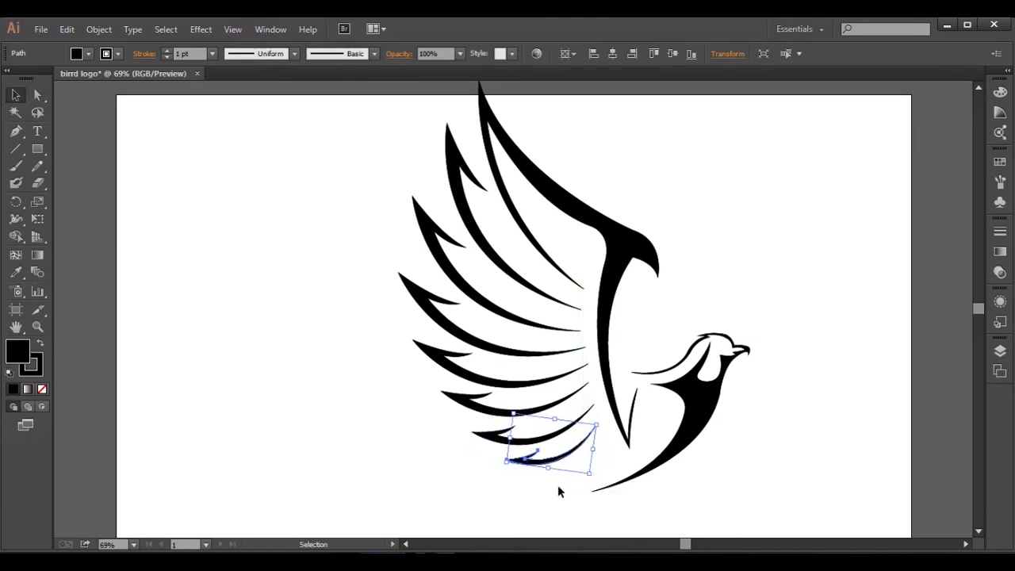
Step: Copy the smallest feather down toward the body and nudge it right and up
click(453, 483)
mouse_move(558, 461)
mouse_down()
mouse_move(566, 483)
mouse_move(493, 491)
mouse_move(532, 484)
mouse_up()
key(Right)
key(Right)
key(Right)
key(Right)
key(Right)
key(Up)
key(Up)
key(Right)
key(Right)
key(Up)
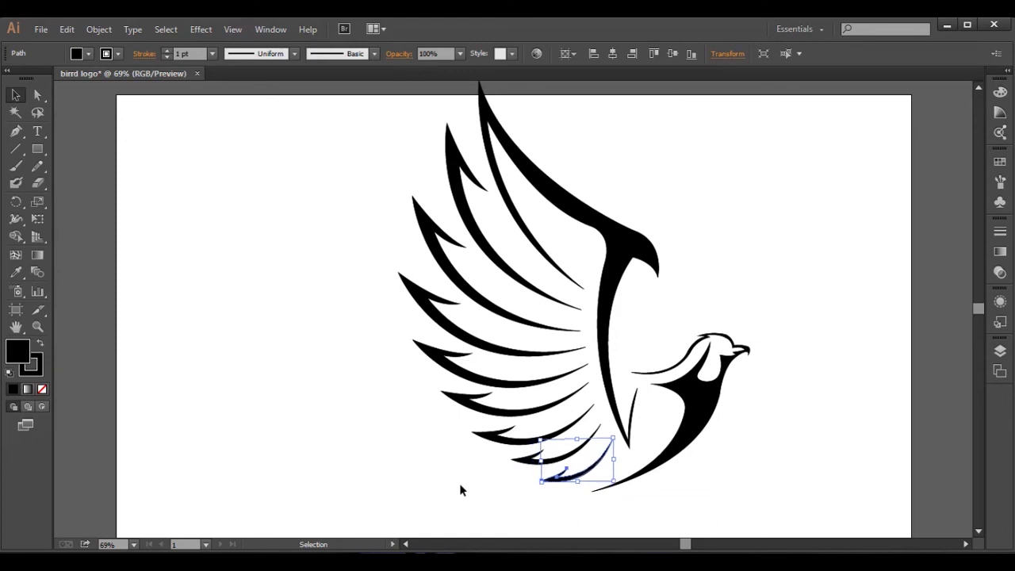
click(419, 468)
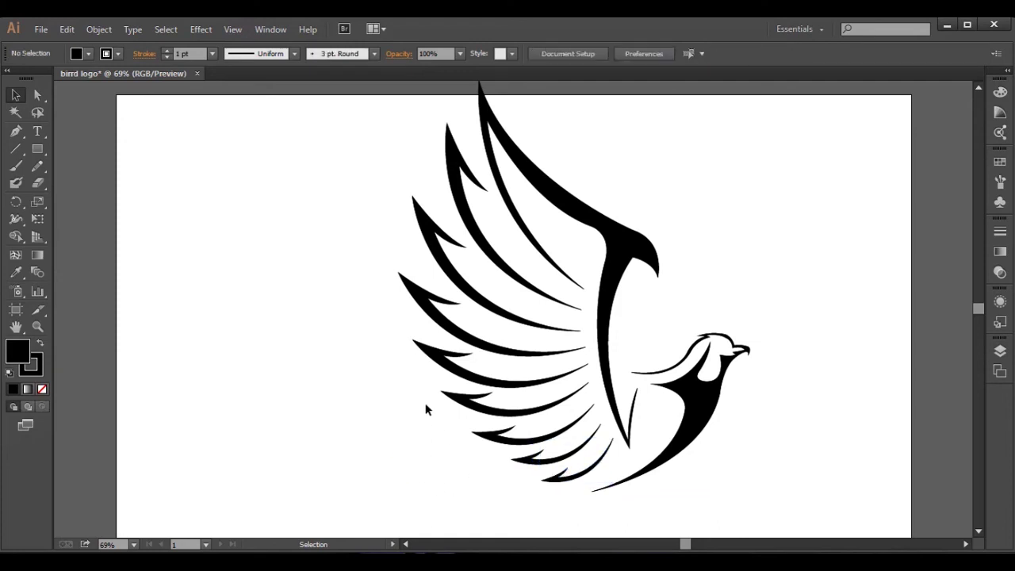
Step: Resize and rotate the smallest bottom feather to fit into place
click(579, 474)
drag(613, 467, 609, 460)
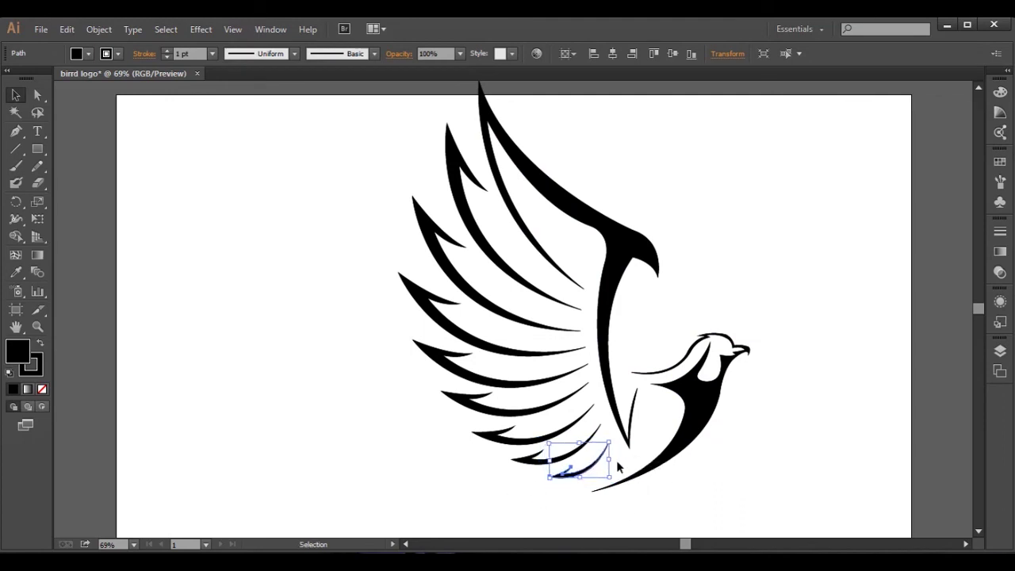
drag(617, 460, 615, 459)
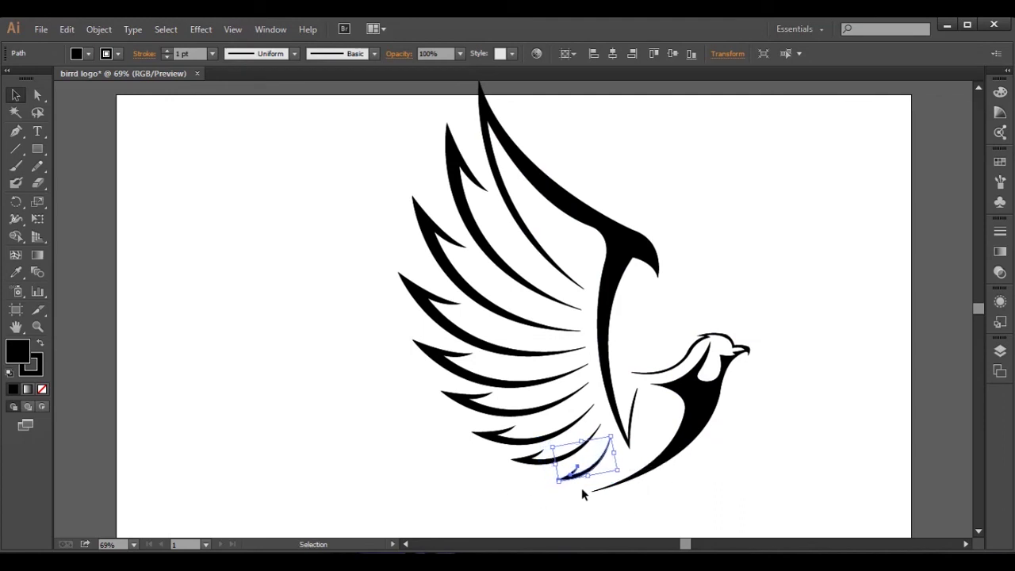
click(581, 488)
drag(619, 474, 624, 477)
Step: Scale the entire bird down slightly with a proportional corner drag
key(ctrl+a)
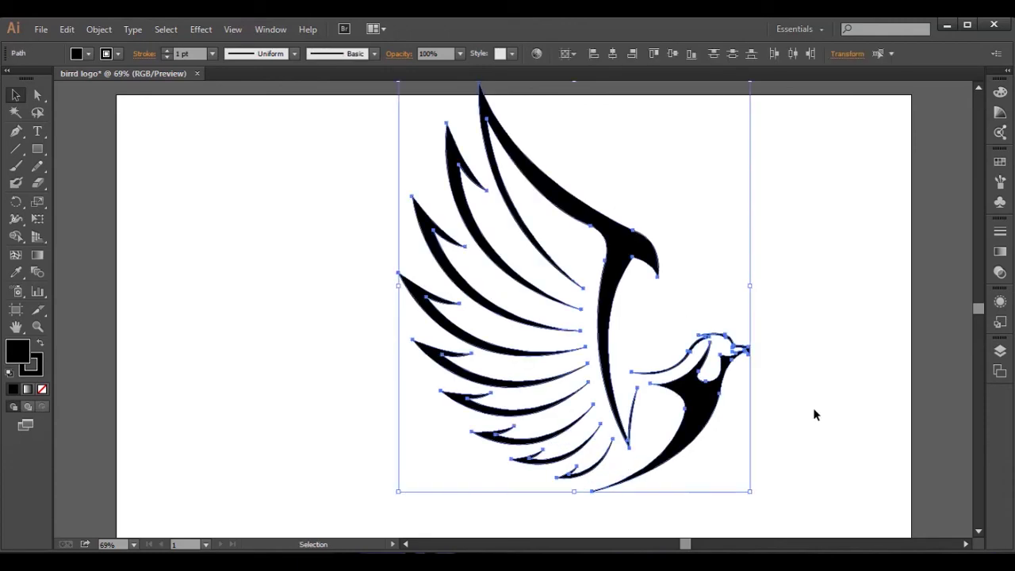
drag(749, 491, 721, 481)
click(820, 297)
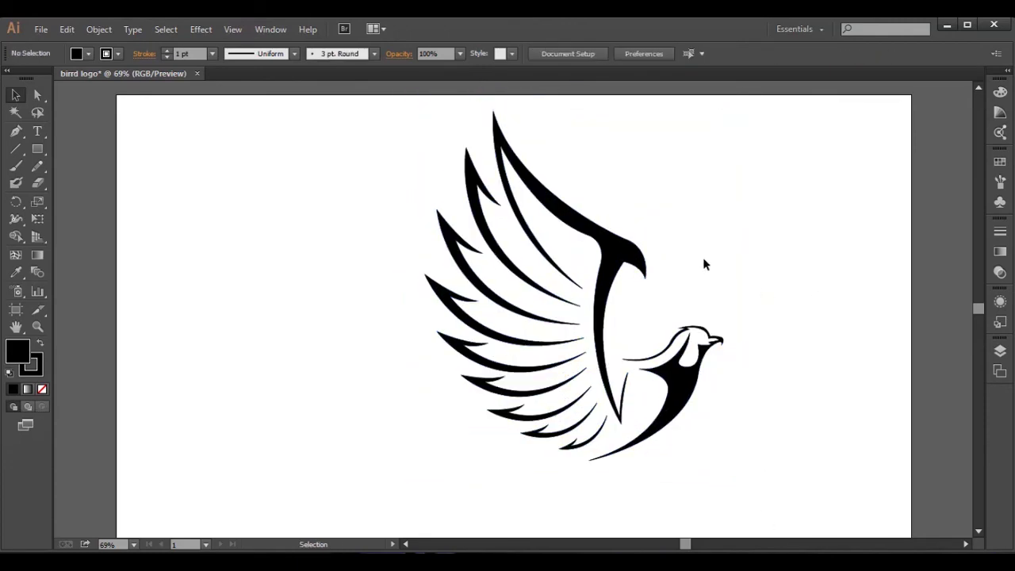
Step: Set the stroke of all the bird's shapes to None
click(634, 246)
key(ctrl+a)
click(117, 53)
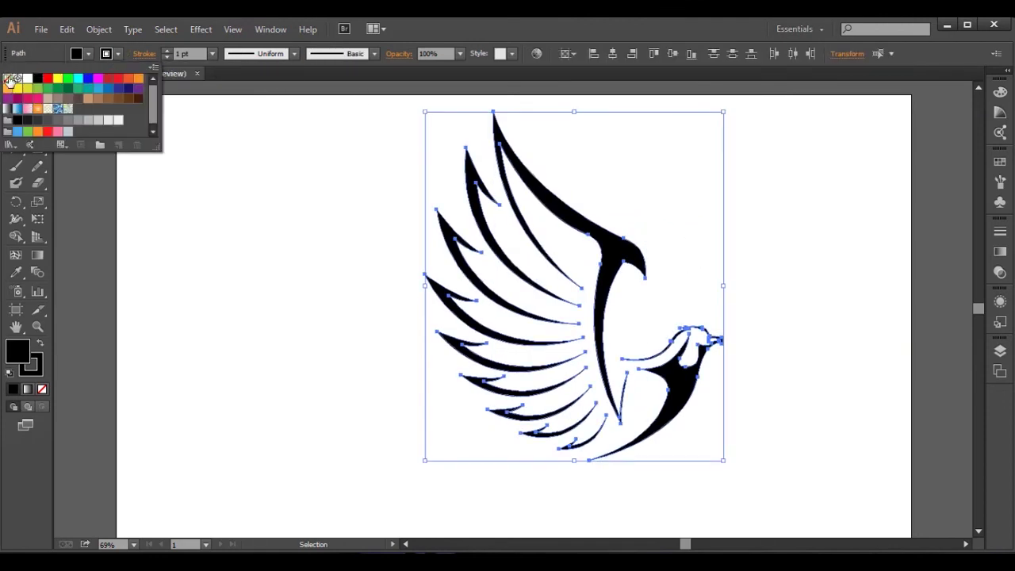
click(9, 82)
Step: Fill the head and body orange
click(744, 354)
click(690, 365)
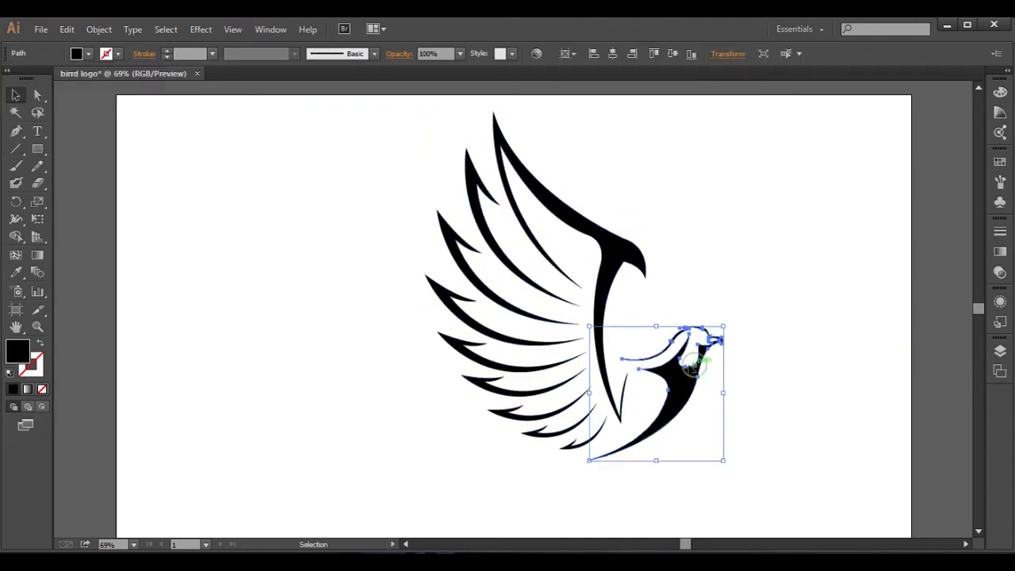
click(88, 54)
click(139, 78)
click(365, 350)
Step: Fill the main wing and all feathers but one yellow-green
click(549, 257)
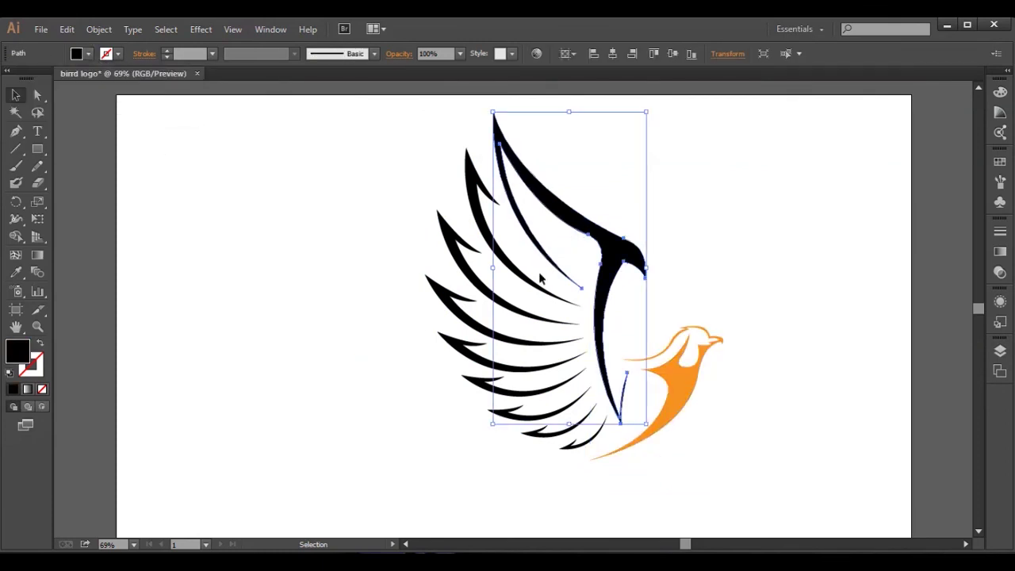
shift+click(524, 318)
shift+click(522, 343)
shift+click(530, 420)
shift+click(573, 449)
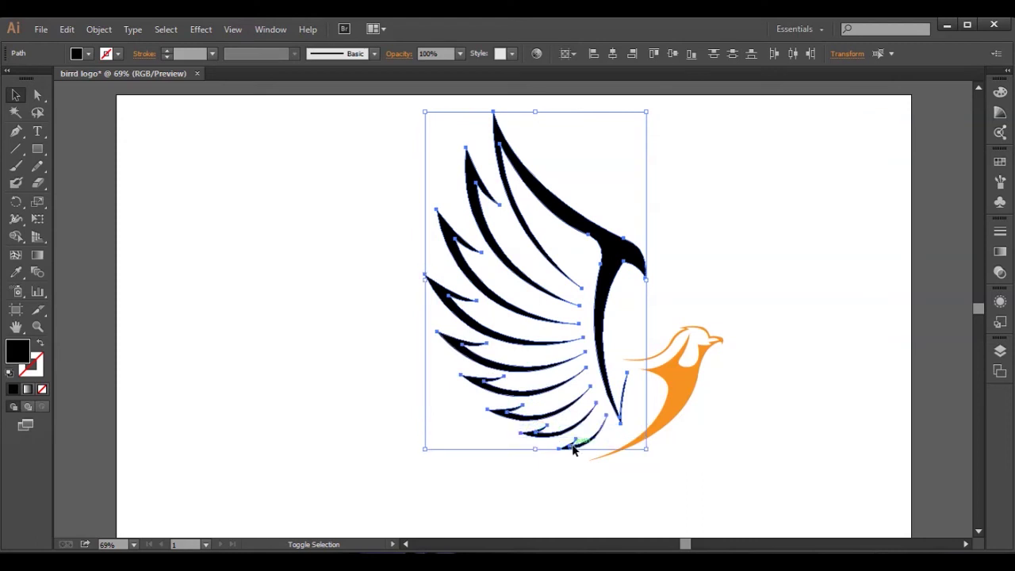
shift+click(517, 346)
click(88, 53)
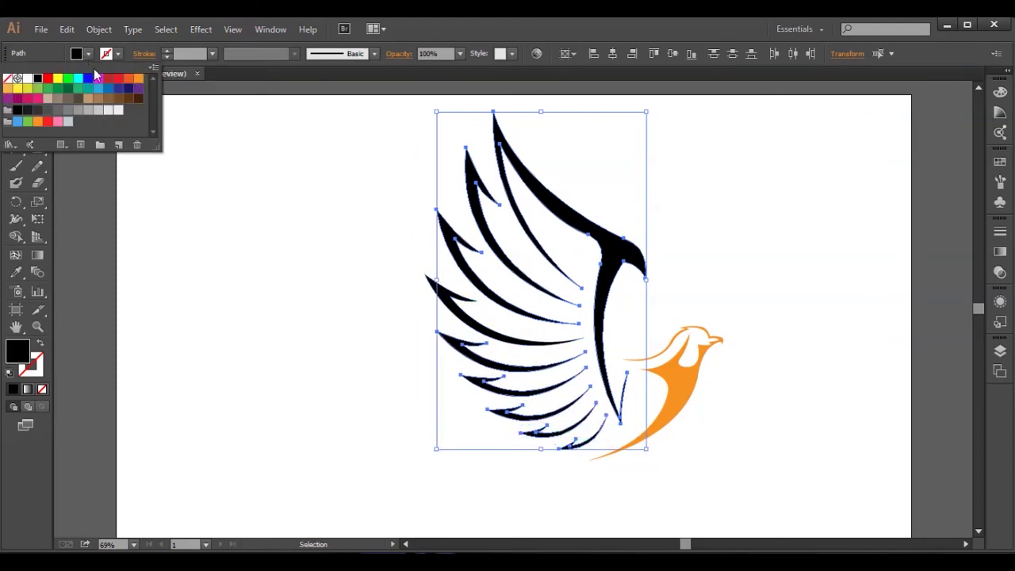
click(28, 90)
click(334, 281)
Step: Fill the remaining black middle feather red
click(468, 317)
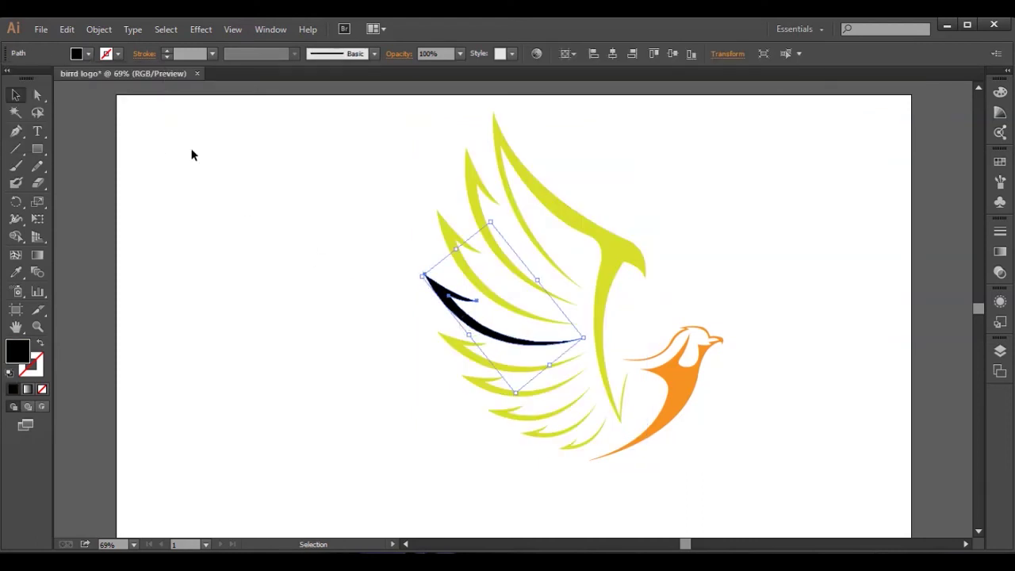
click(88, 53)
click(110, 79)
click(354, 330)
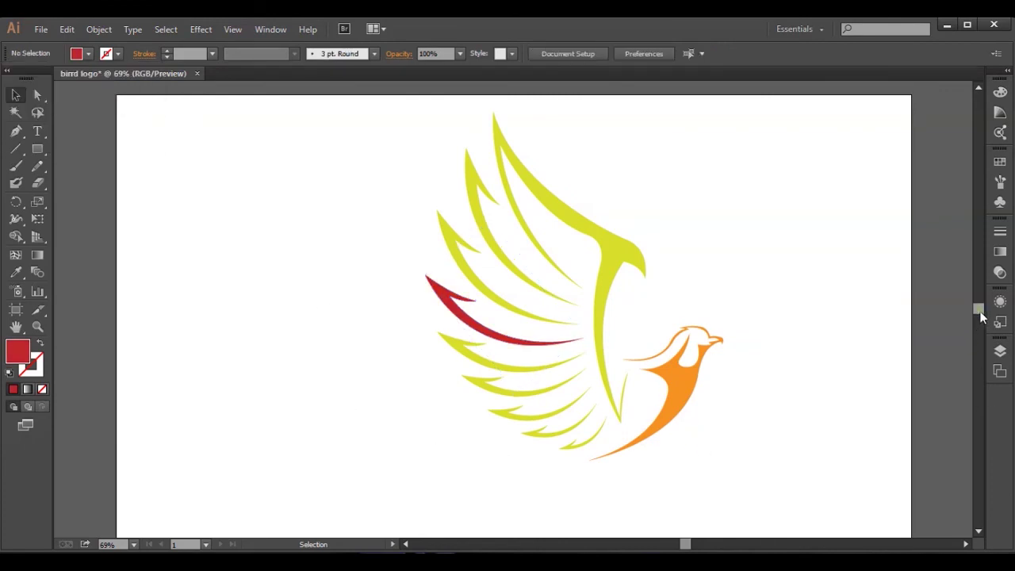
scroll(981, 317, down, 1)
click(637, 442)
click(768, 345)
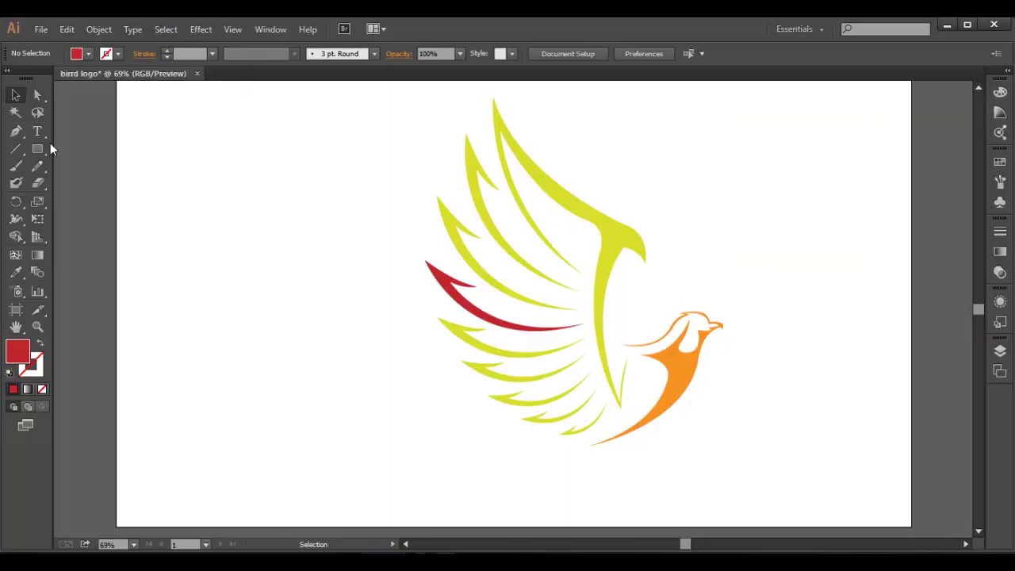